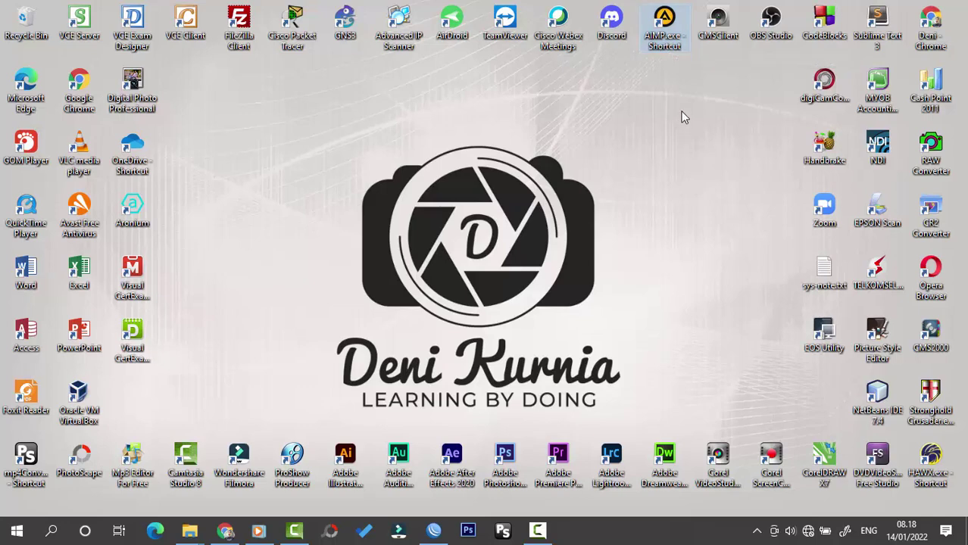
Open AIMP and add bensound-acousticbreeze.mp3 from the Bensound.com folder to its Default playlist.
double_click(666, 46)
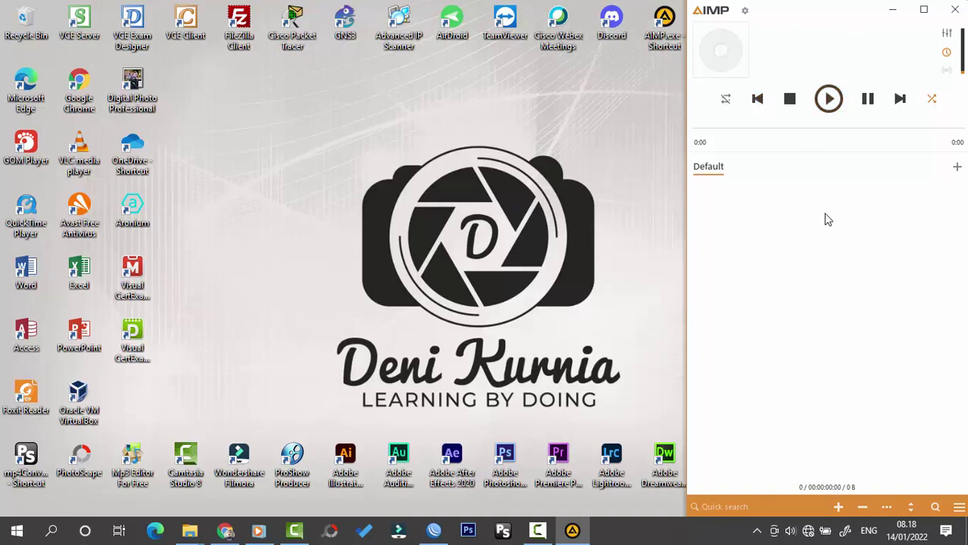
left_click(193, 532)
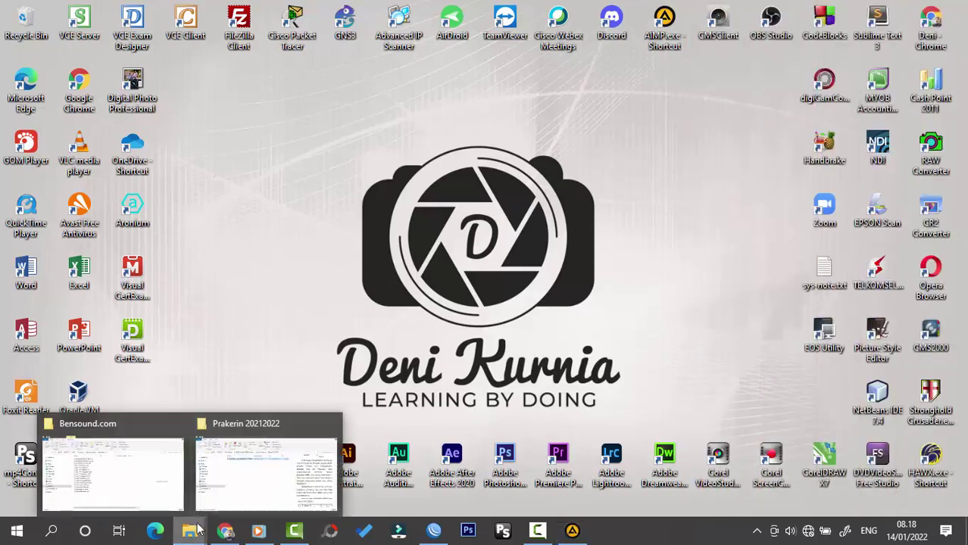
left_click(165, 463)
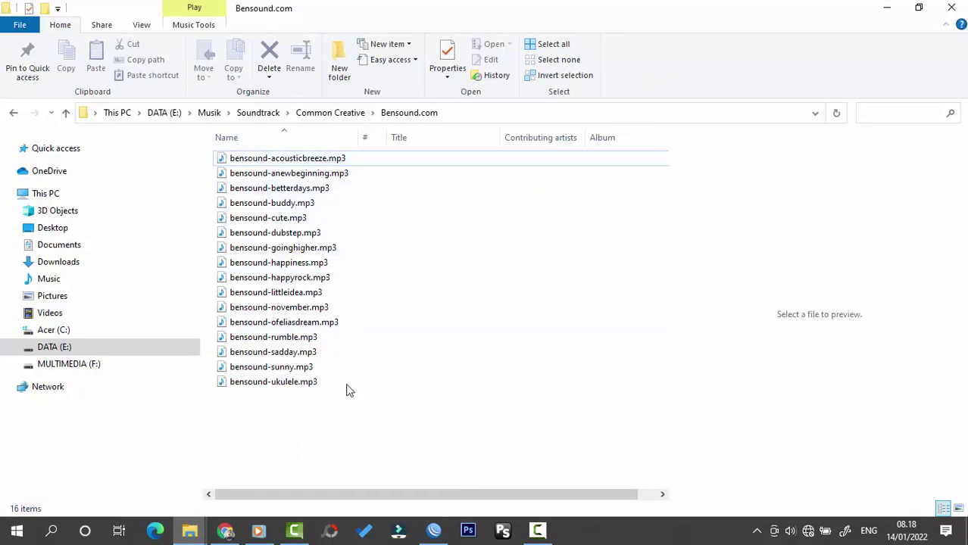
left_click_drag(361, 424, 220, 160)
left_click_drag(288, 159, 818, 220)
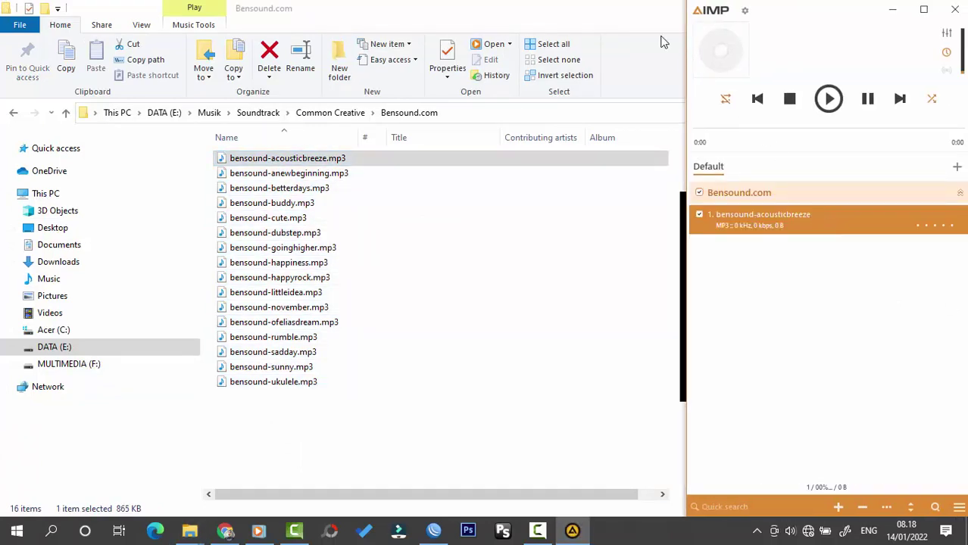
Add bensound-anewbeginning.mp3 and the files from bensound-buddy.mp3 through bensound-ukulele.mp3 to the playlist, and minimize the folder window.
left_click(295, 173)
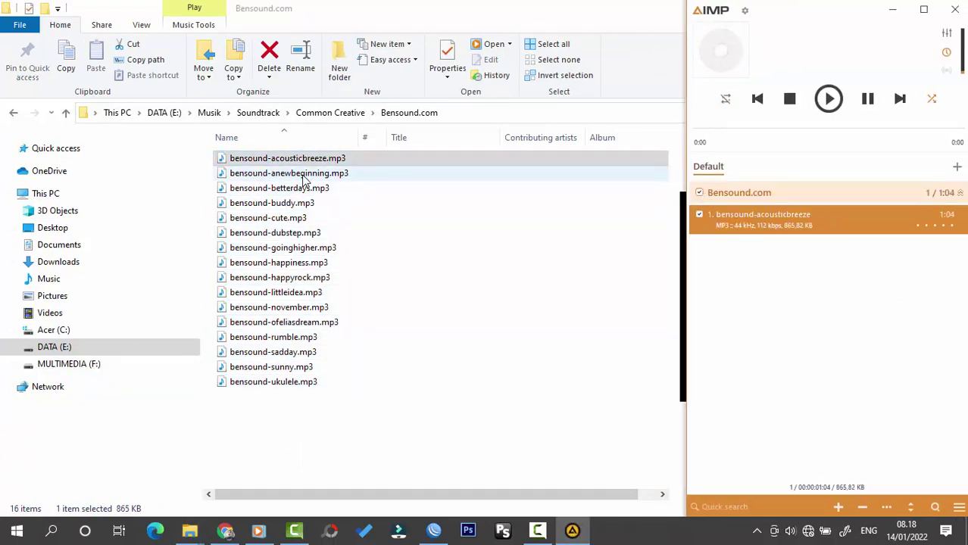
left_click_drag(950, 320, 840, 350)
left_click_drag(407, 483, 842, 365)
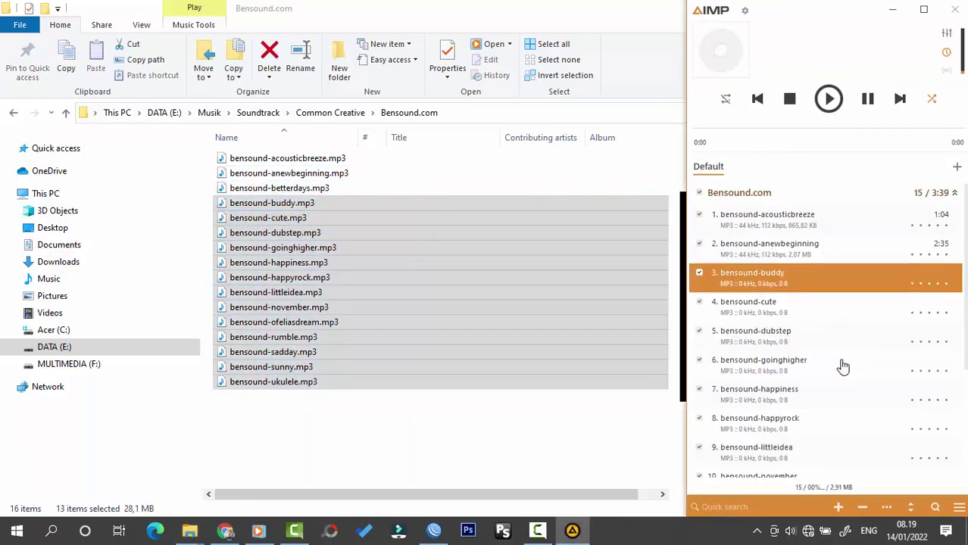
left_click(503, 421)
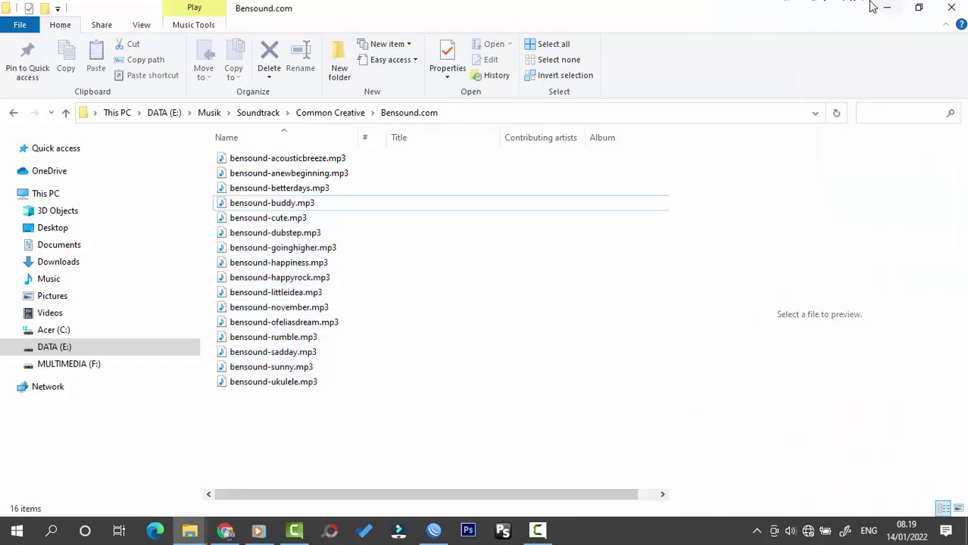
left_click(874, 6)
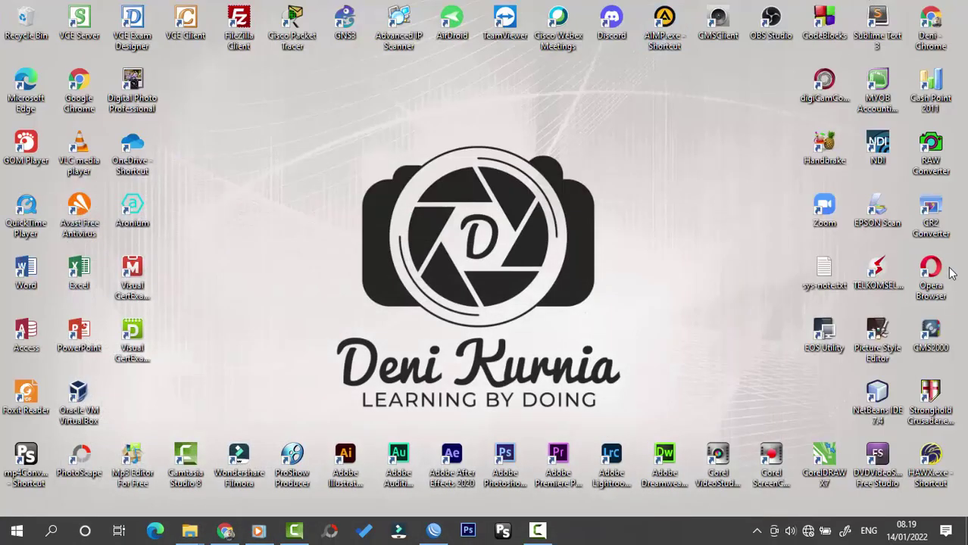
Examine the tracks listed in AIMP's Default playlist.
mouse_move(962, 341)
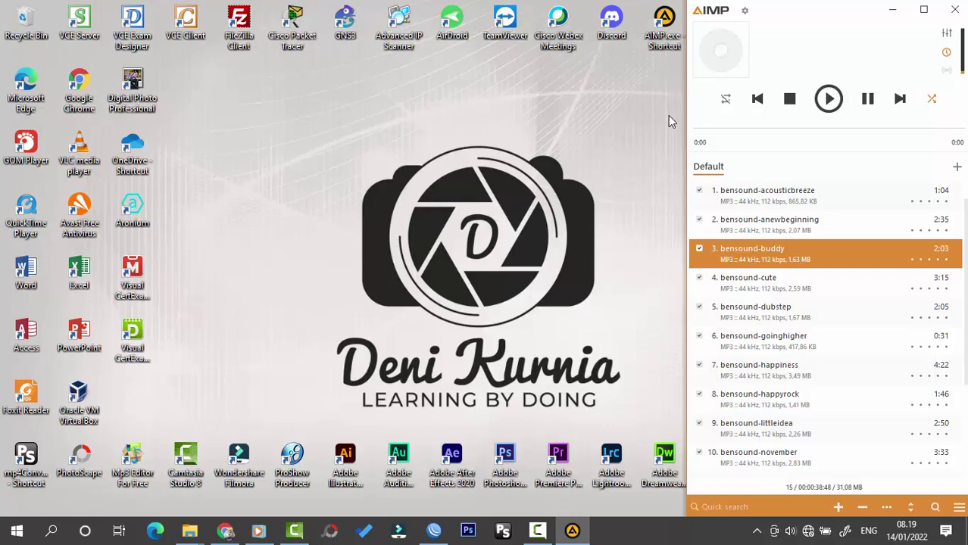
scroll(846, 346, "down", 1)
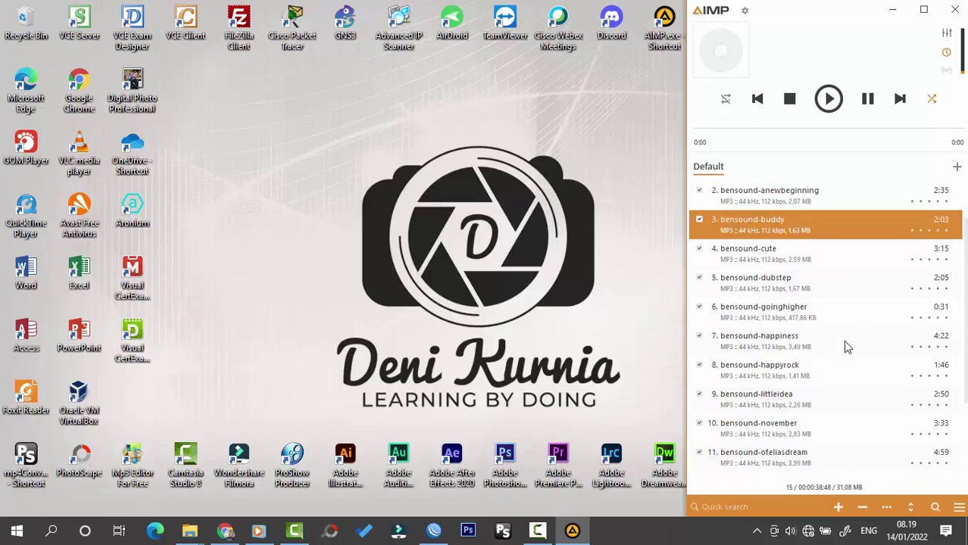
scroll(847, 347, "up", 2)
left_click(818, 226)
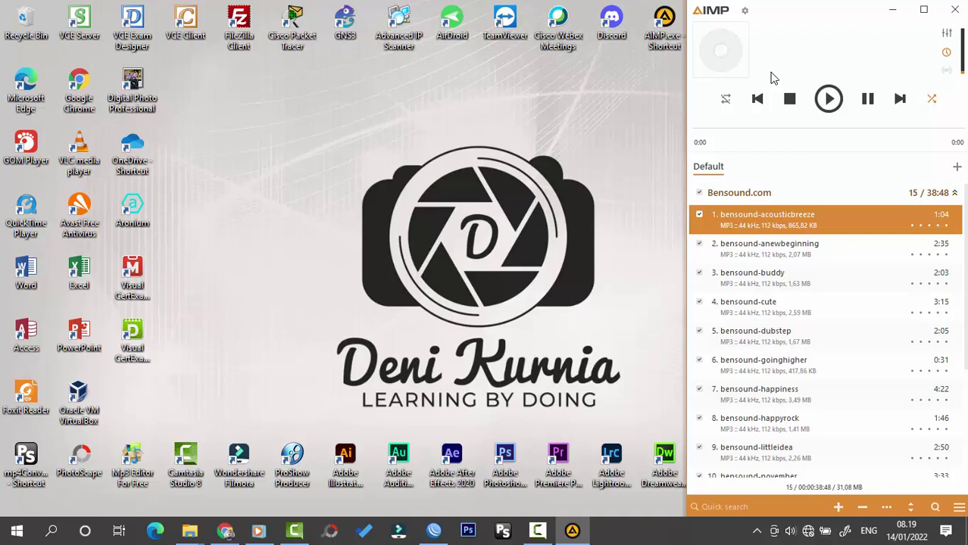
left_click(804, 263)
left_click(806, 283)
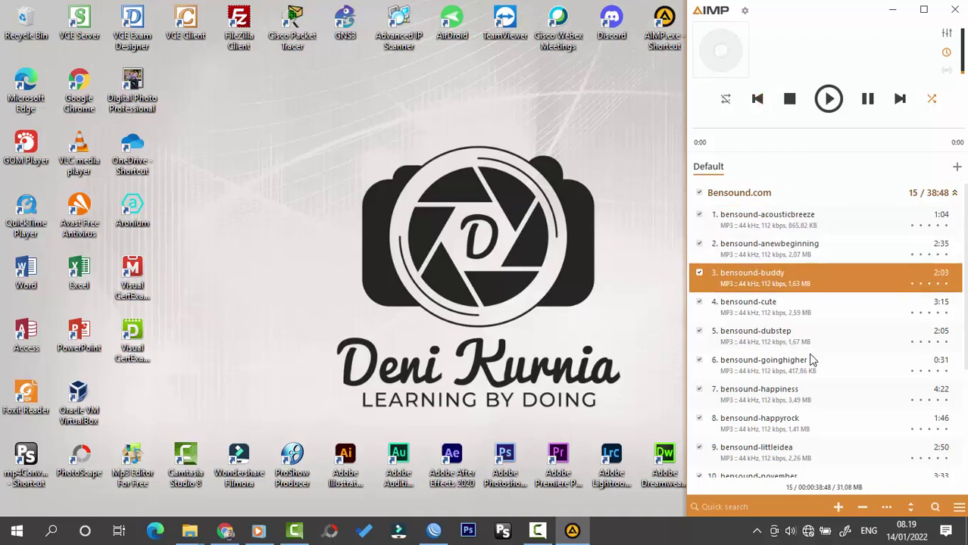
scroll(810, 366, "down", 1)
scroll(807, 358, "up", 1)
left_click(809, 311)
left_click(815, 387)
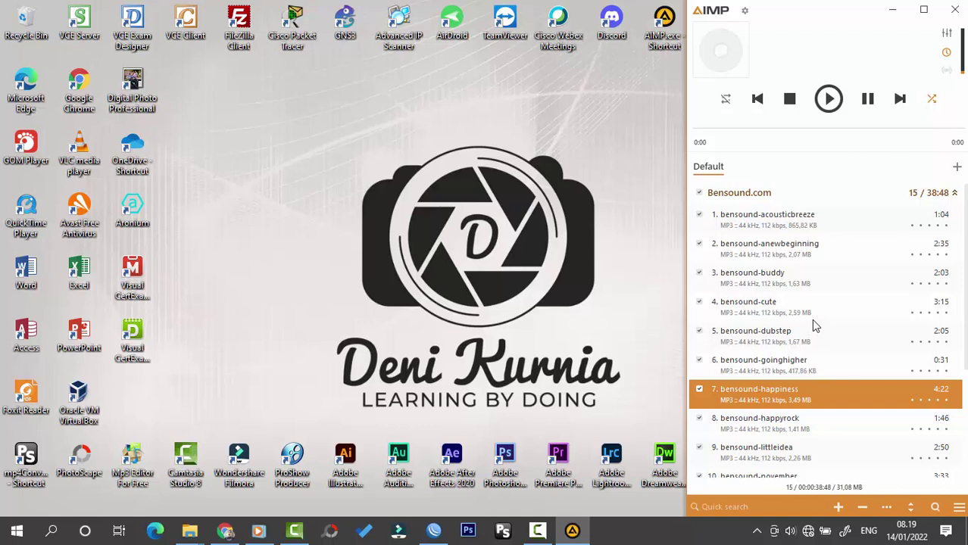
left_click(817, 233)
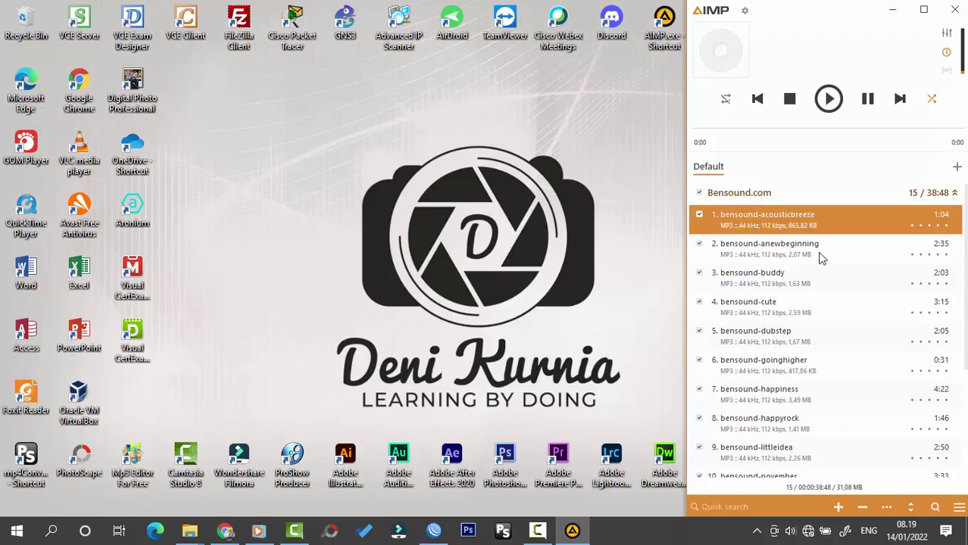
left_click(818, 259)
left_click(823, 286)
left_click(830, 314)
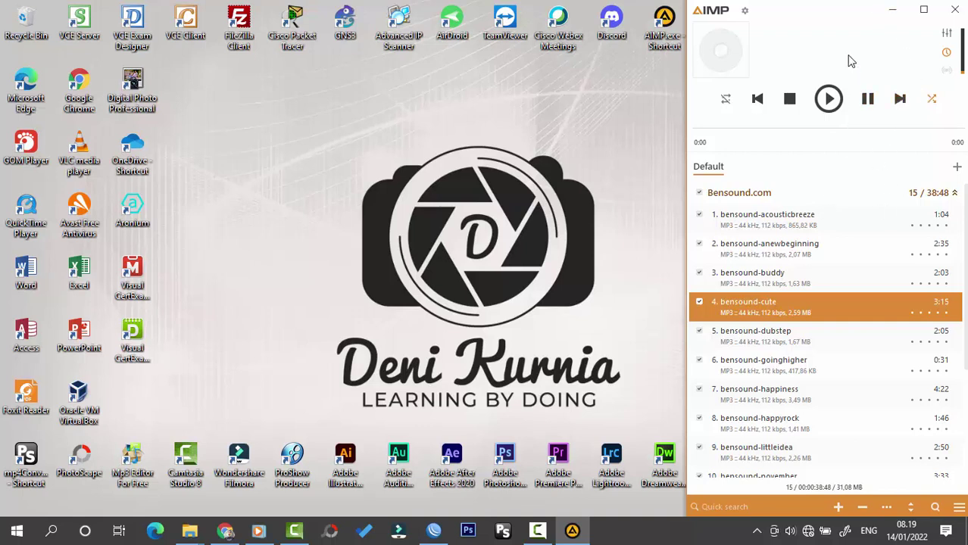
Open the AIMP Scheduler and create a new task named "shutdown".
left_click(946, 54)
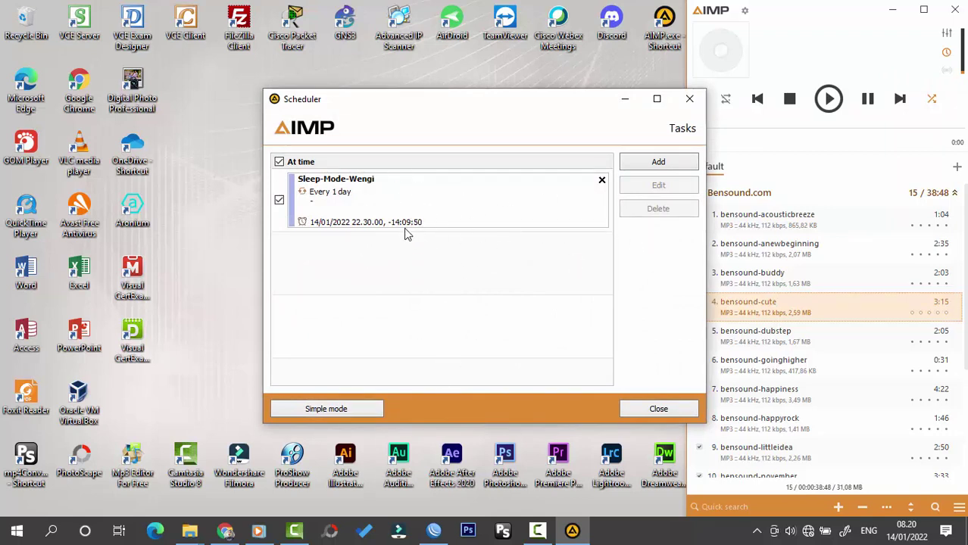
left_click(493, 204)
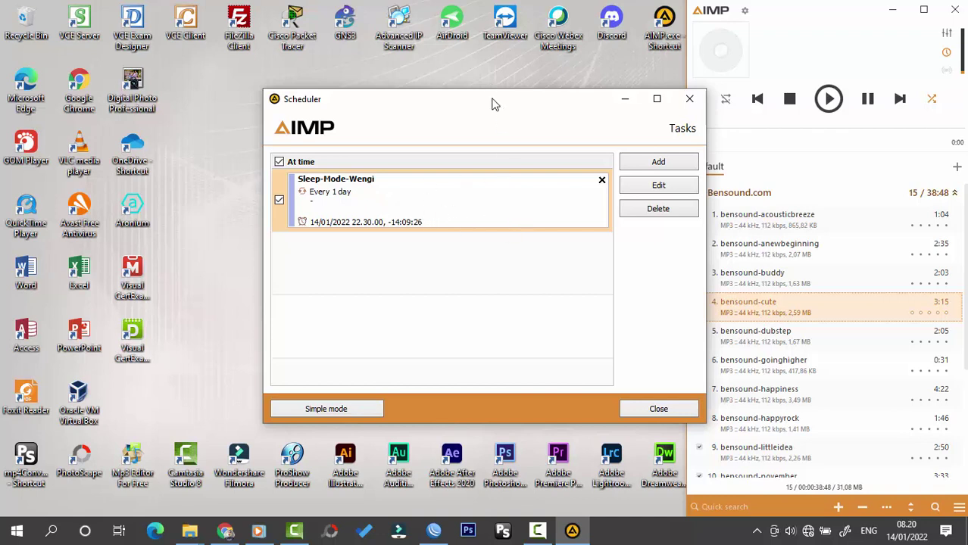
left_click_drag(494, 101, 459, 97)
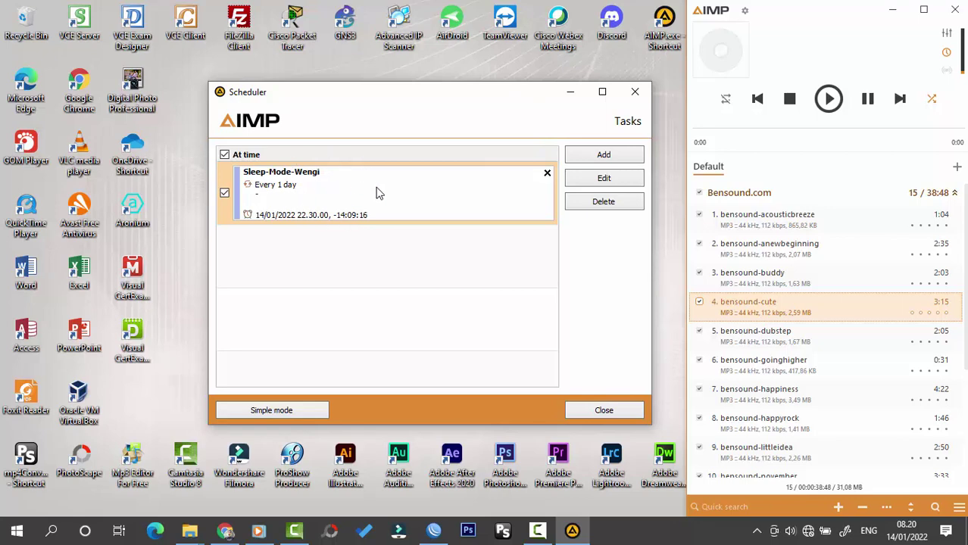
left_click(606, 155)
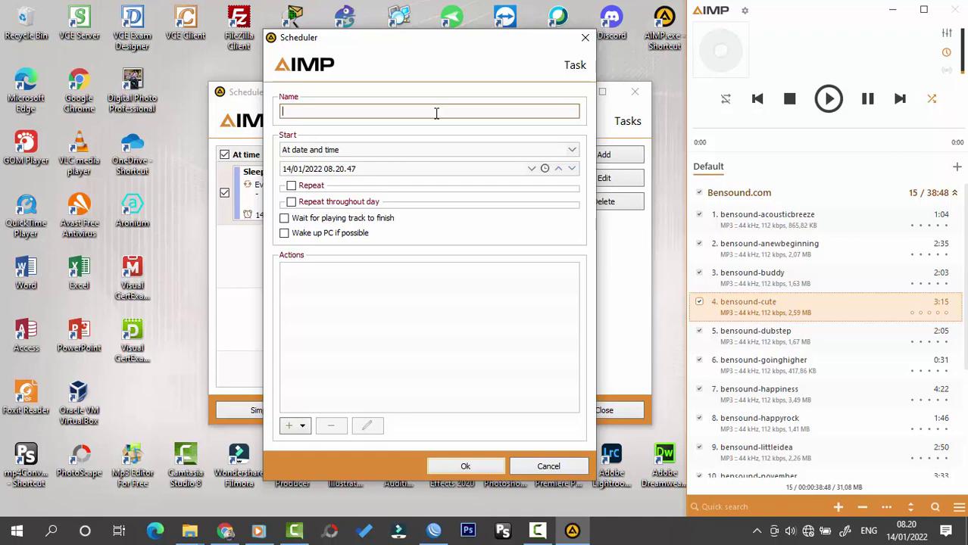
key("BackSpace")
type("shutdown")
mouse_move(451, 47)
left_mouse_down()
mouse_move(517, 42)
mouse_move(462, 37)
left_mouse_up()
Review the start conditions of the shutdown task and set it to At end of time interval.
left_click(418, 146)
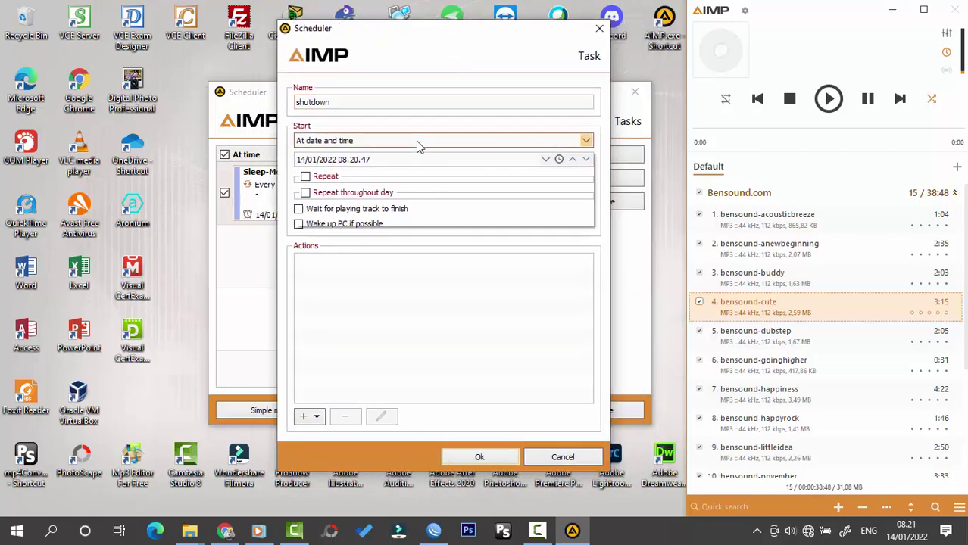
left_click(417, 145)
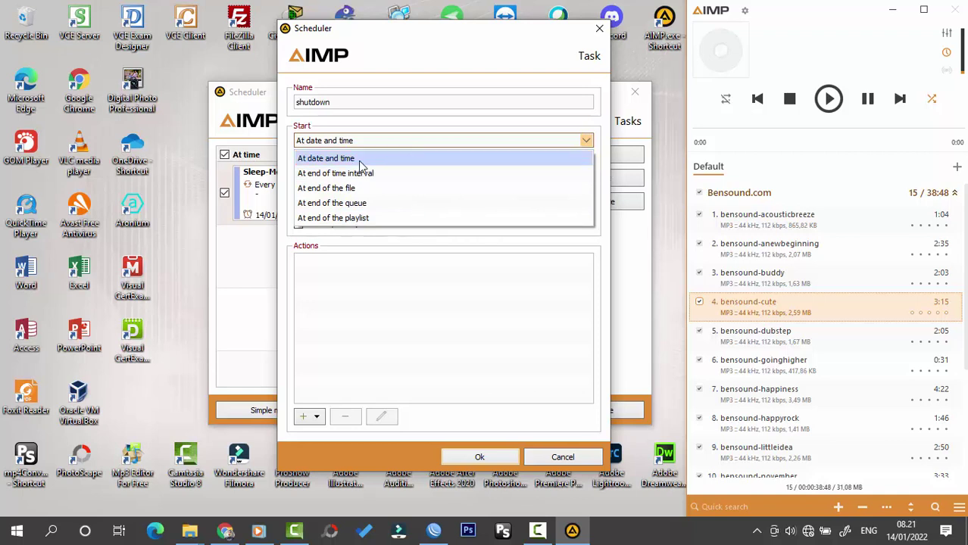
left_click(583, 143)
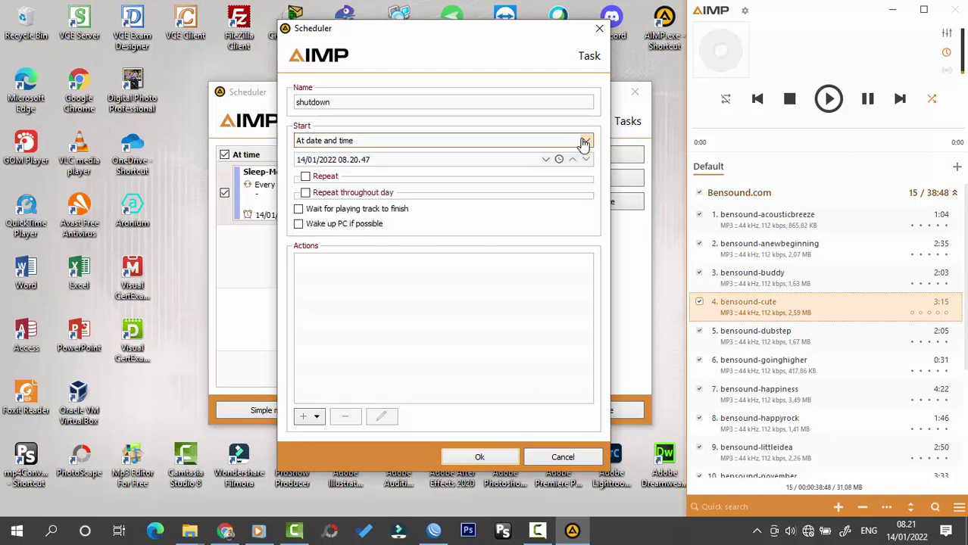
left_click(492, 145)
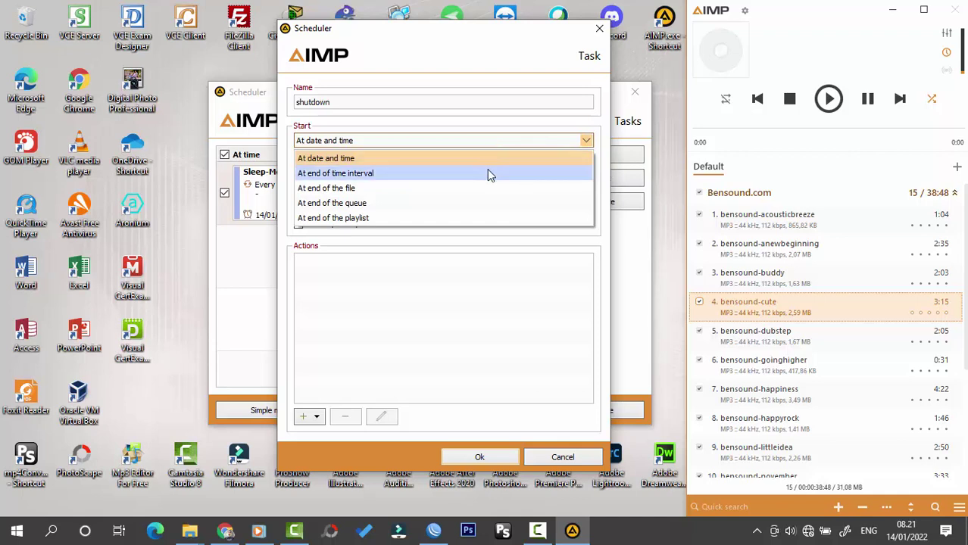
left_click(488, 174)
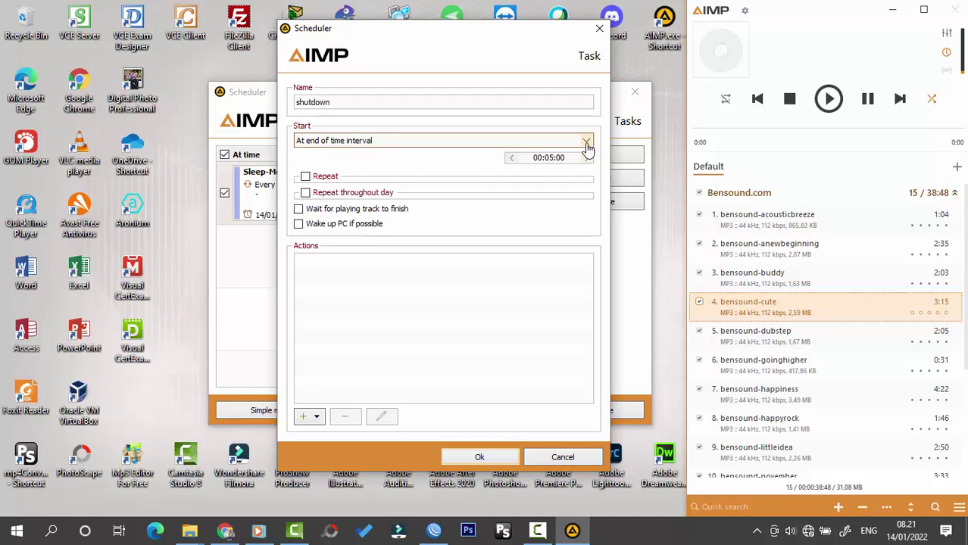
Look through the playlist's tracks and set the shutdown task's start condition back to At date and time.
left_click(587, 143)
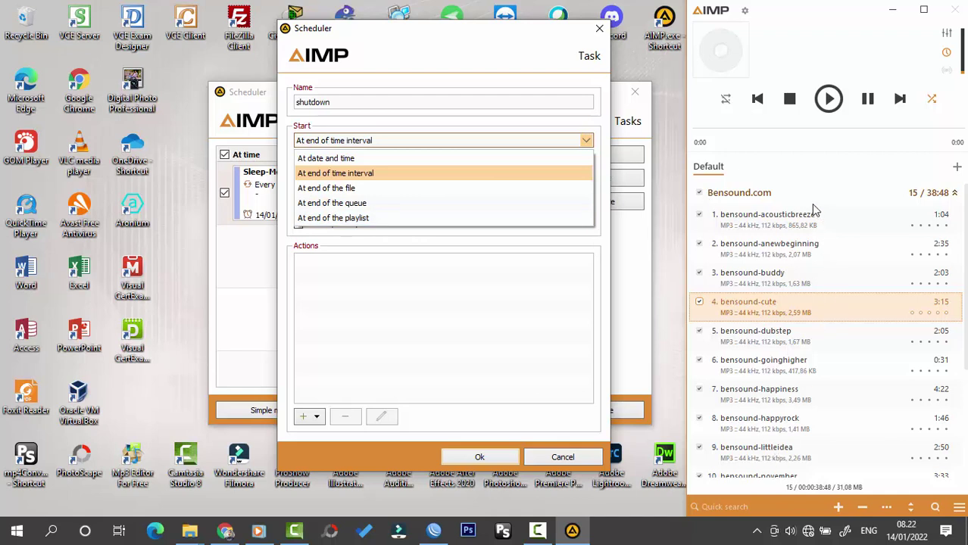
scroll(831, 402, "down", 3)
scroll(829, 417, "up", 2)
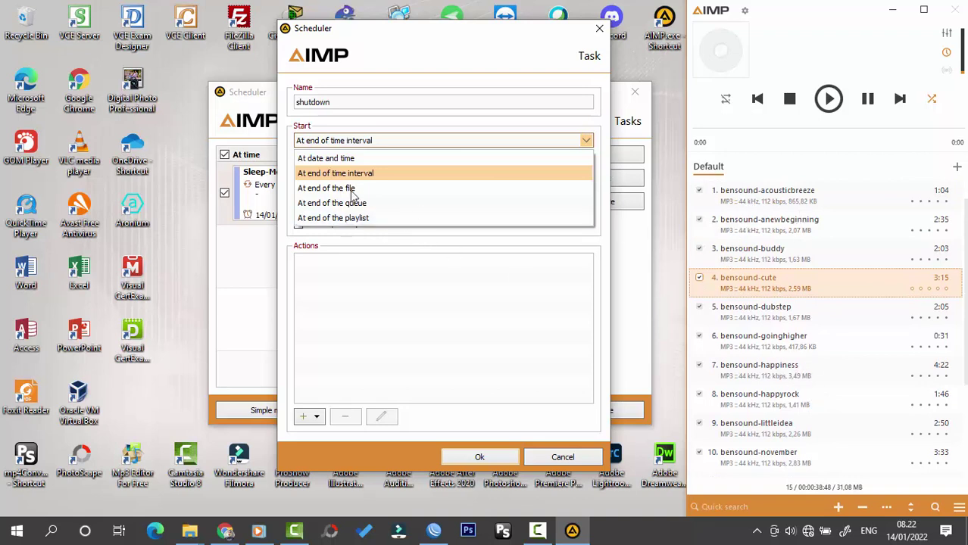
scroll(808, 299, "down", 1)
scroll(854, 291, "down", 1)
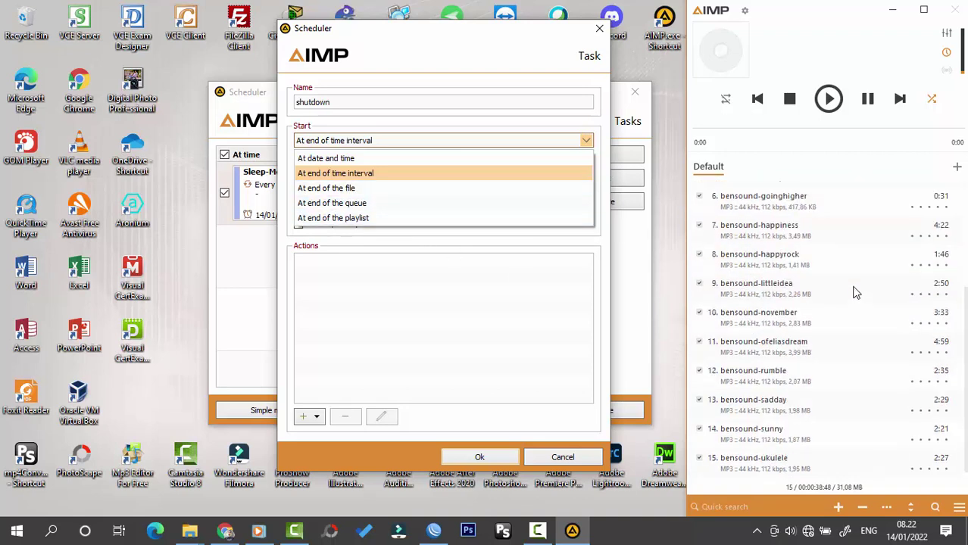
scroll(853, 291, "up", 3)
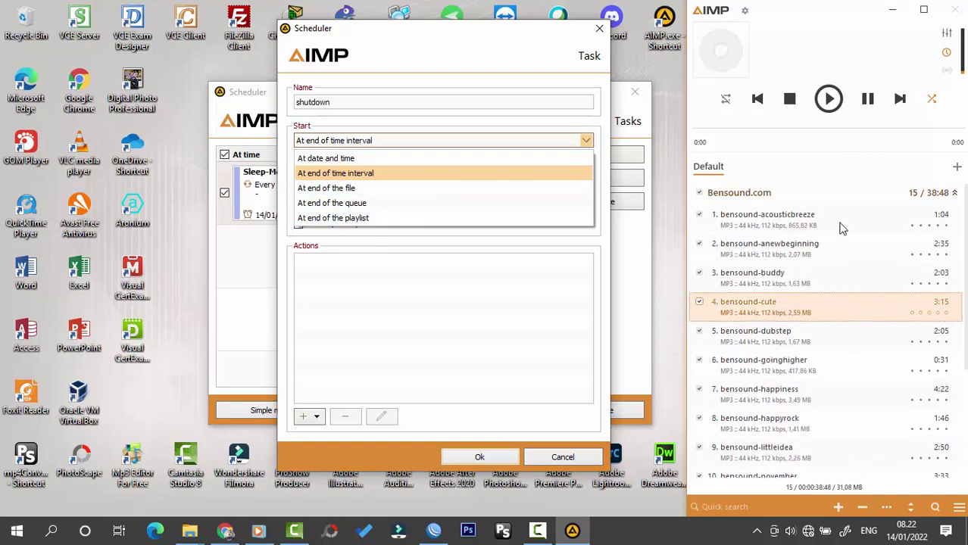
scroll(840, 227, "down", 2)
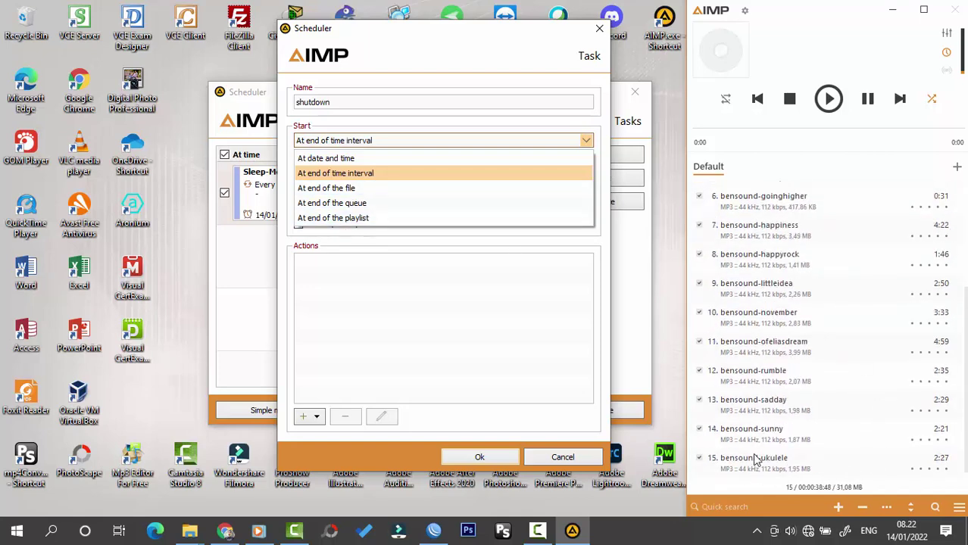
left_click(459, 143)
left_click(569, 144)
left_click(328, 160)
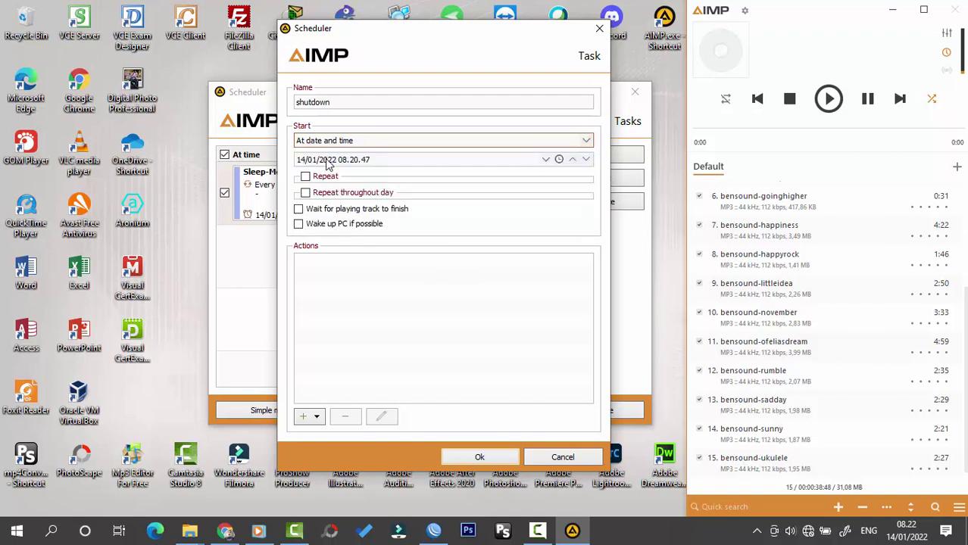
Try the At end of the file start condition for the task and return it to At date and time.
left_click(459, 143)
left_click(460, 190)
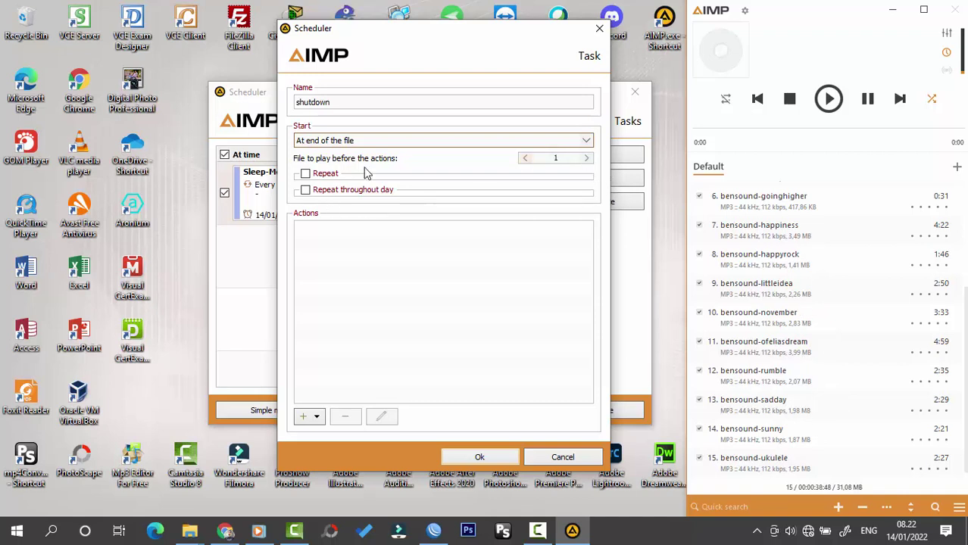
left_click(565, 142)
left_click(522, 156)
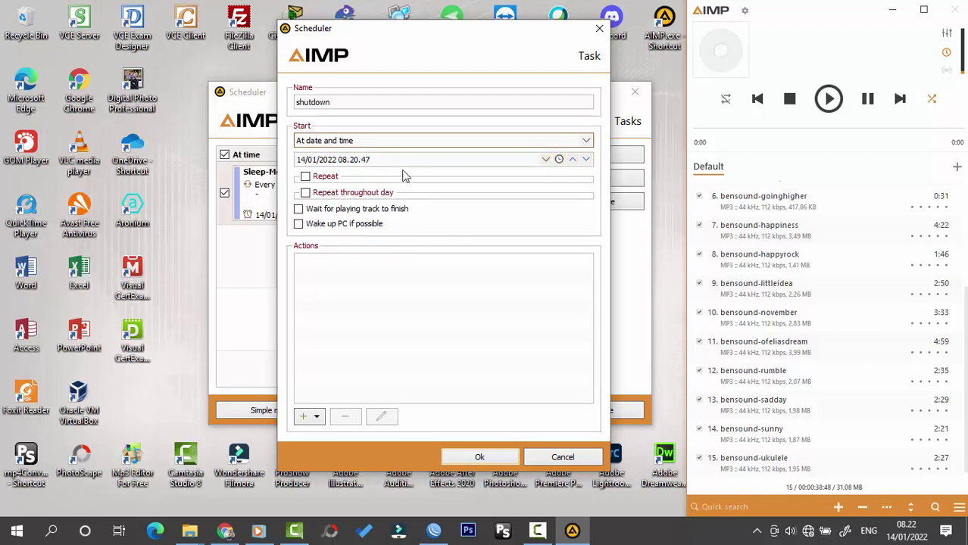
Set the shutdown task's start to 14/01/2022 at 09:22:44.
left_click(558, 160)
left_click(544, 160)
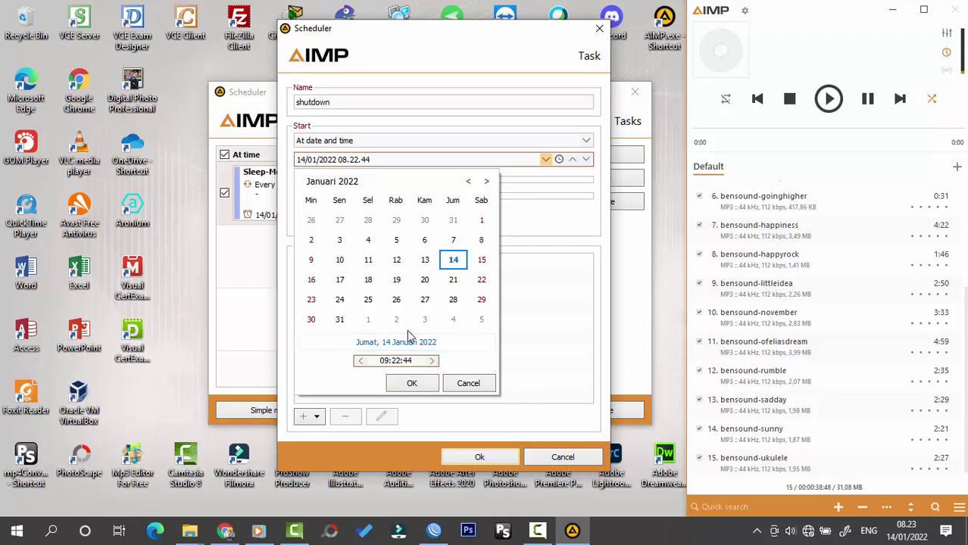
left_click(413, 384)
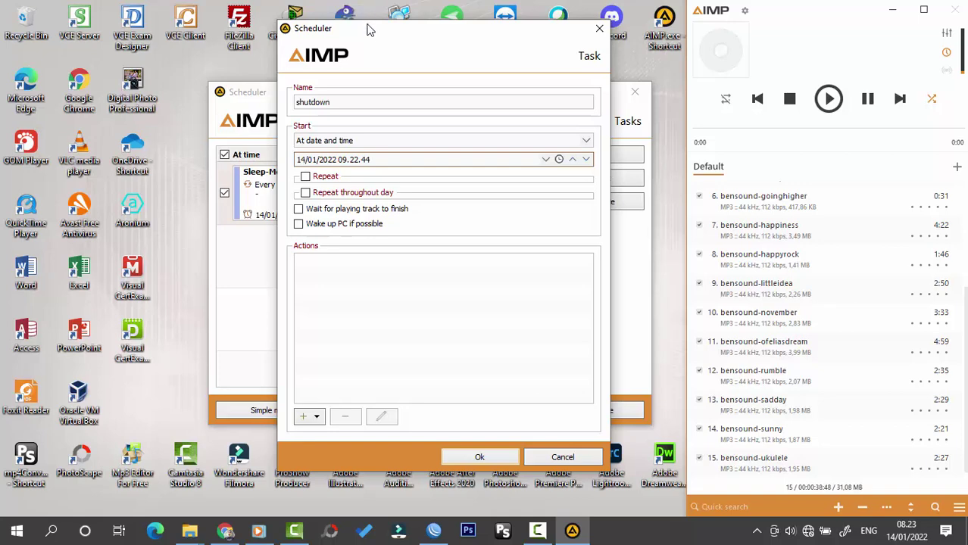
left_click_drag(369, 29, 422, 17)
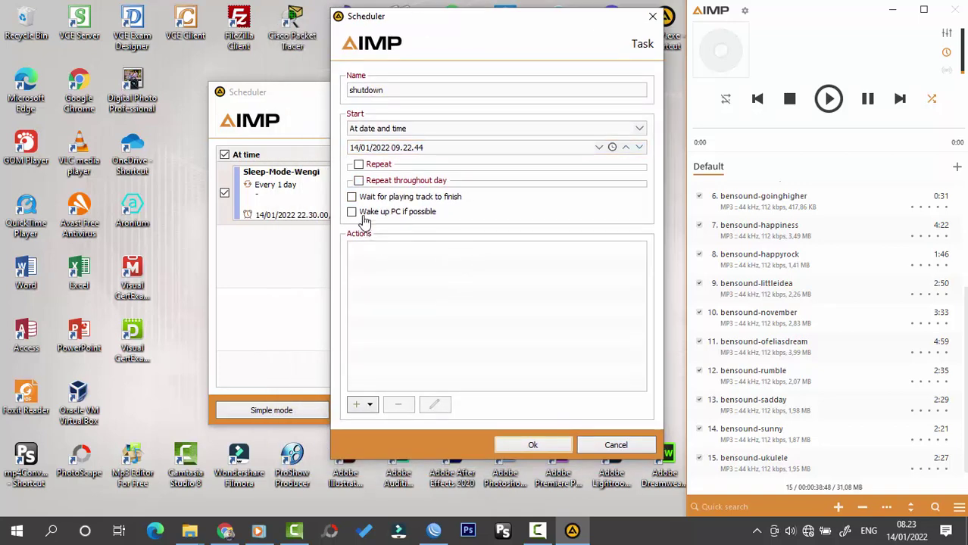
Add a Shutdown action to the task, review the other available actions, and save the task.
left_click(368, 403)
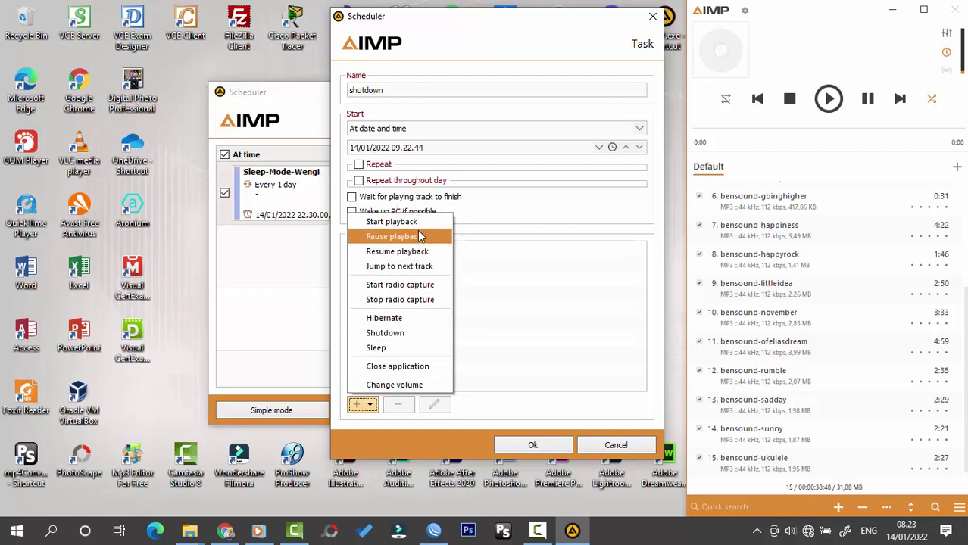
left_click(396, 334)
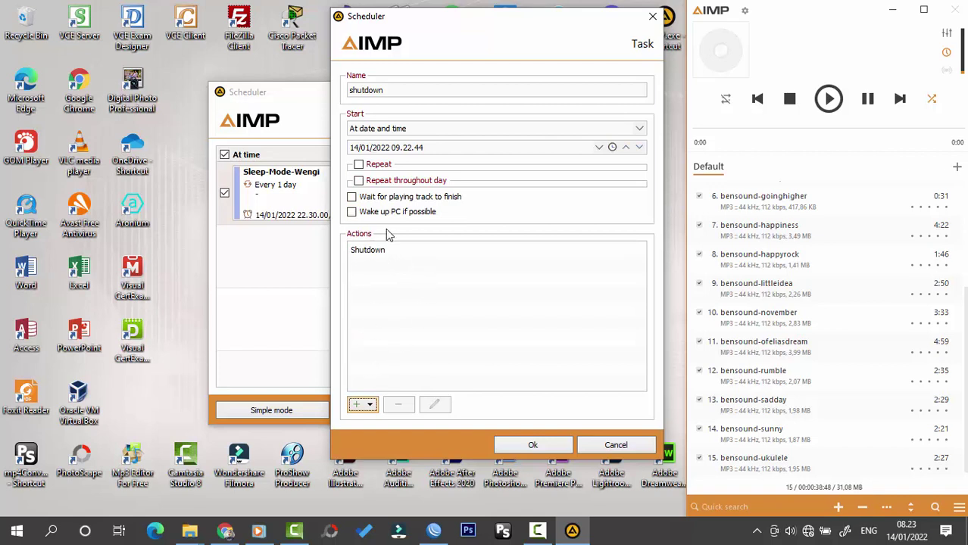
left_click(369, 406)
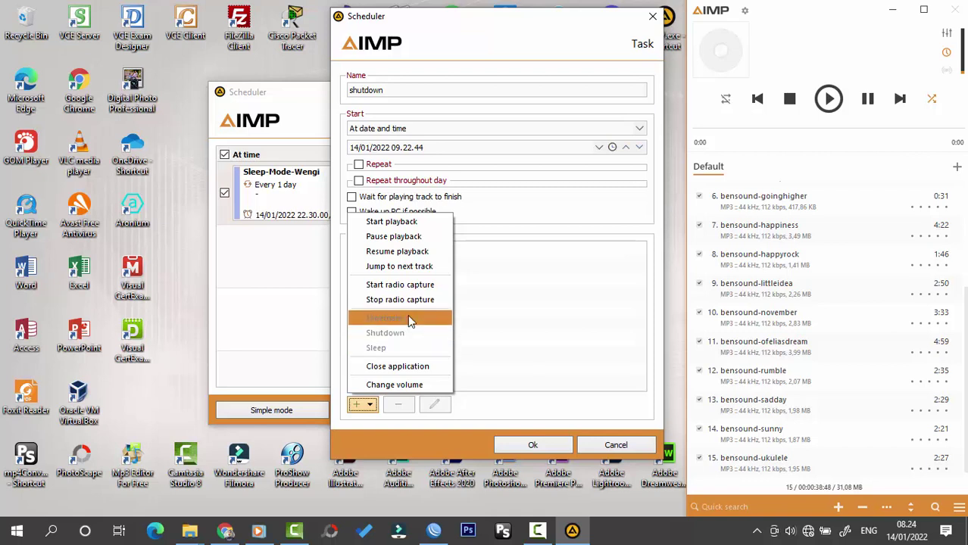
left_click(464, 314)
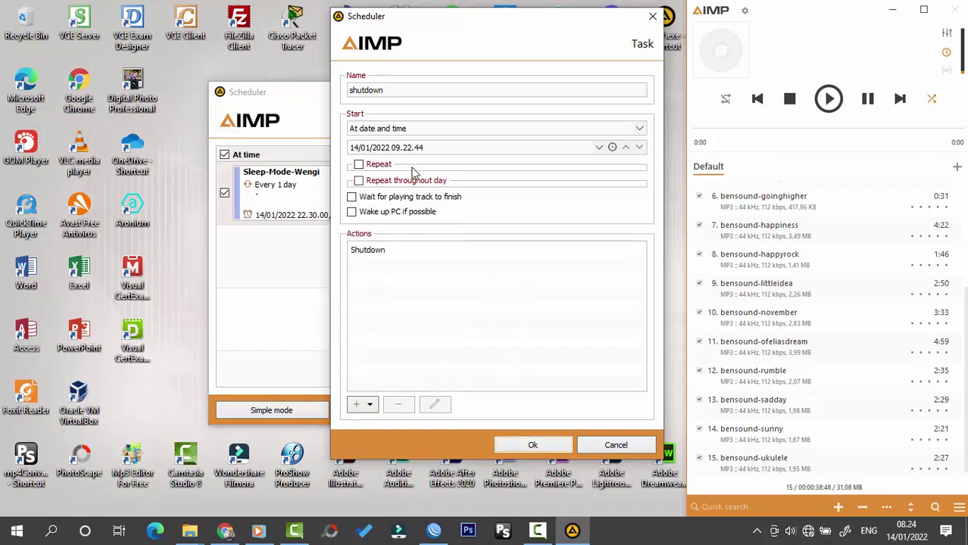
left_click(558, 450)
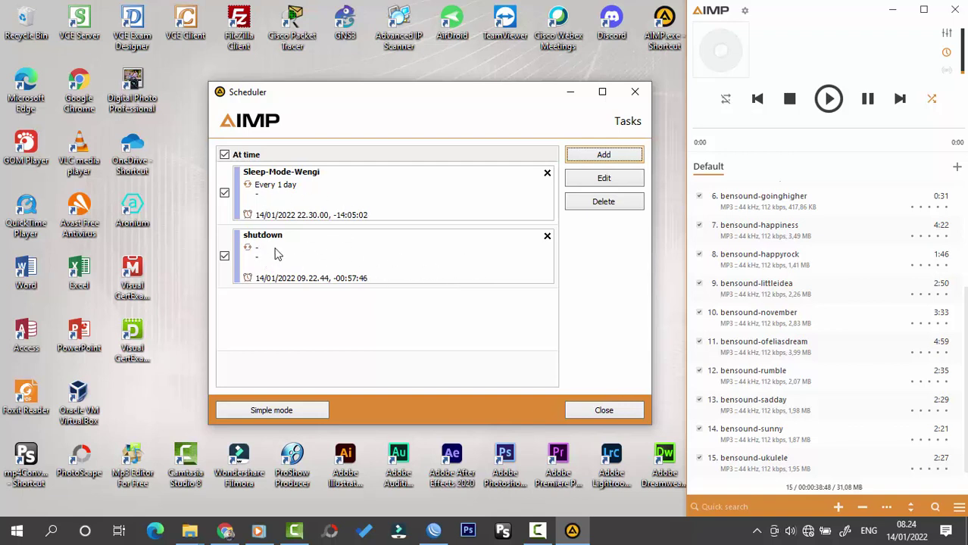
Set the saved shutdown task to repeat every 1 day instead of throughout the day, save it, and check its settings.
double_click(382, 250)
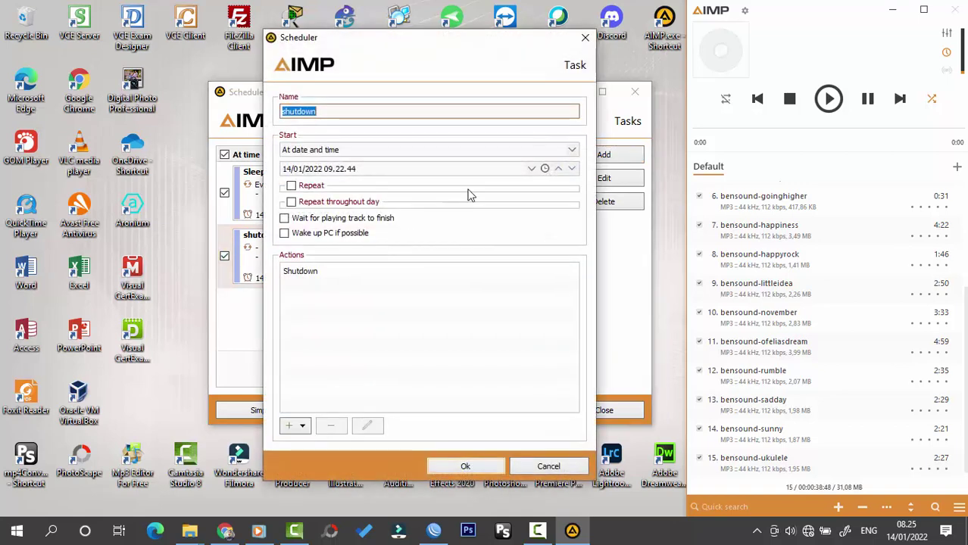
left_click(292, 205)
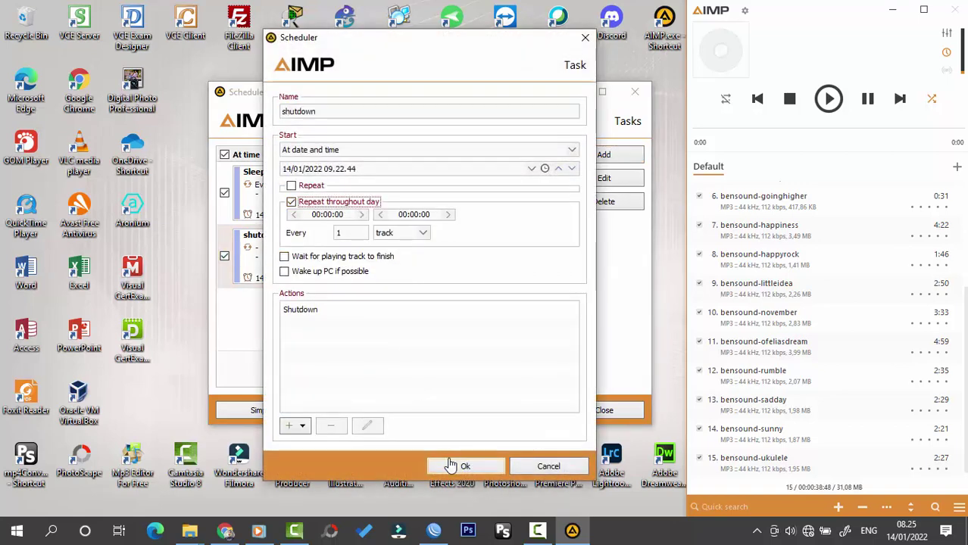
left_click(291, 203)
left_click(291, 187)
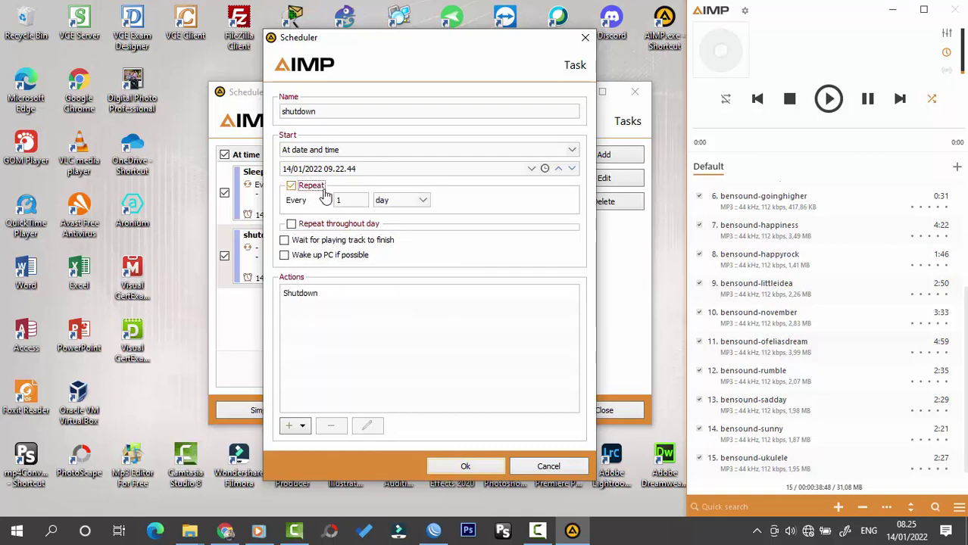
left_click(477, 465)
double_click(296, 266)
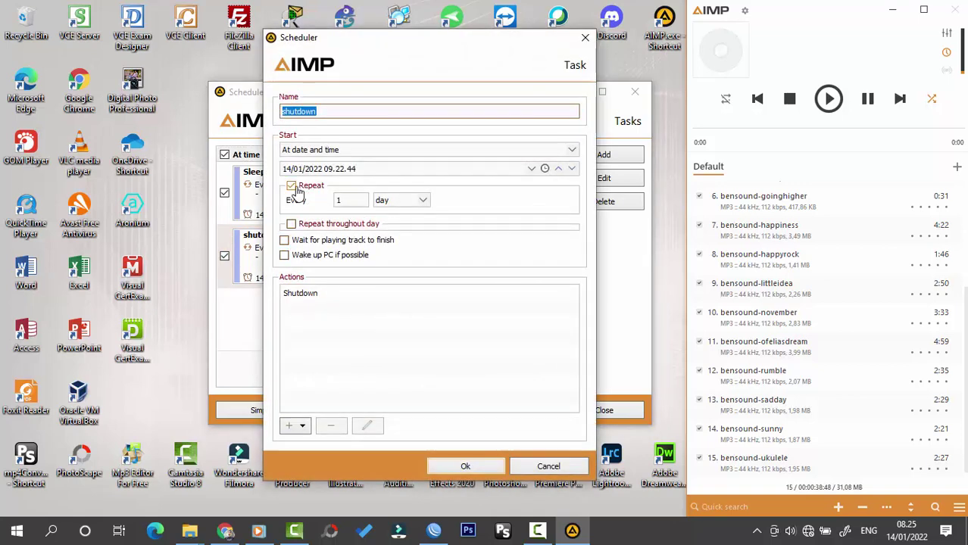
left_click(584, 37)
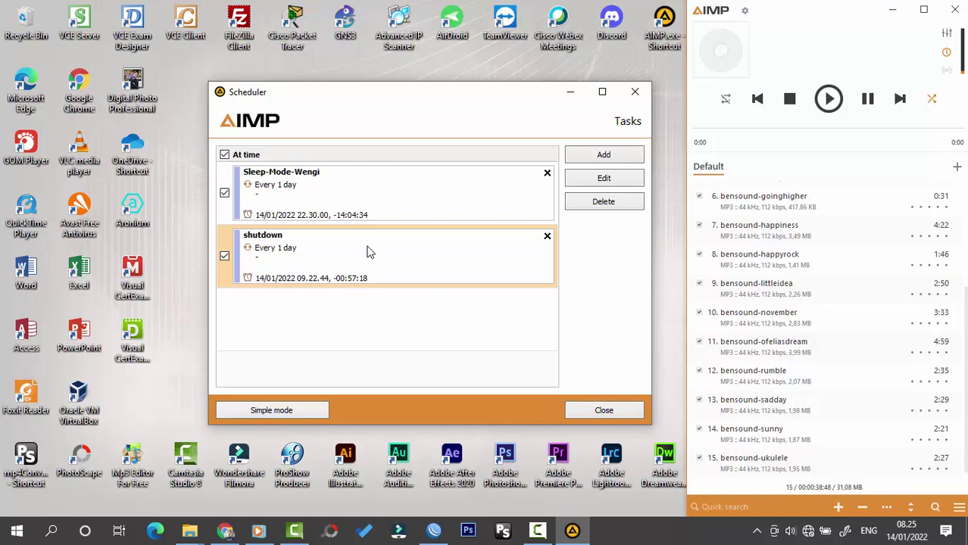
Reopen the shutdown task and replace its Shutdown action with Jump to next track.
double_click(383, 275)
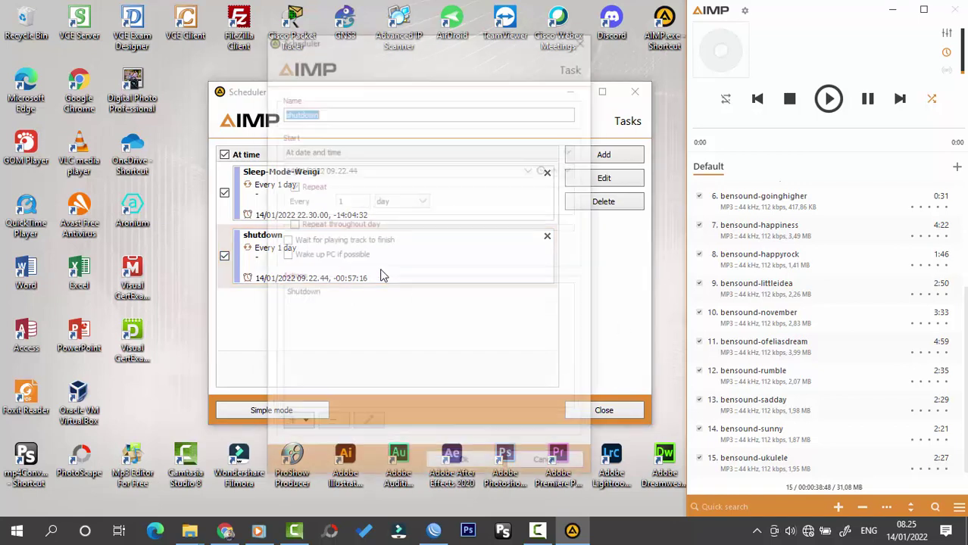
left_click(342, 150)
left_click(344, 150)
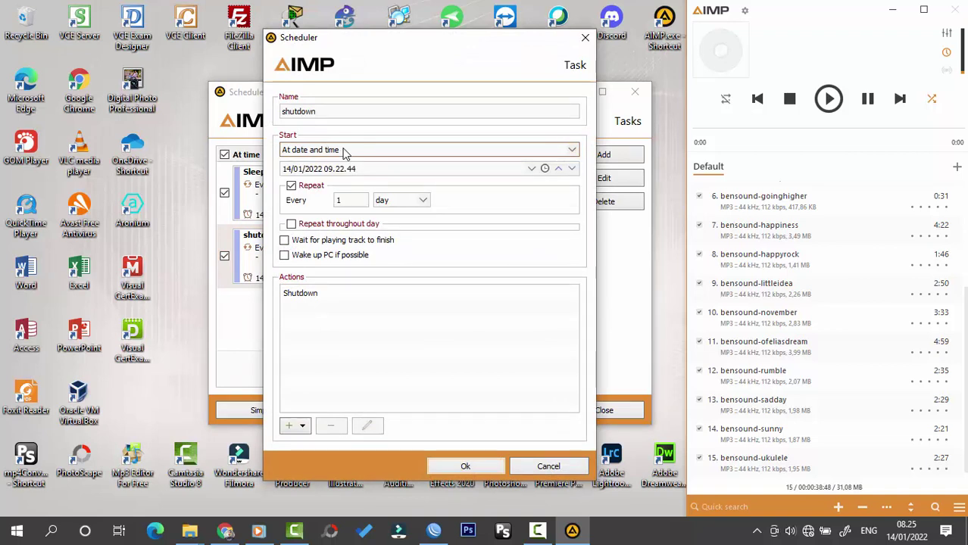
left_click(342, 150)
left_click(342, 150)
left_click(313, 297)
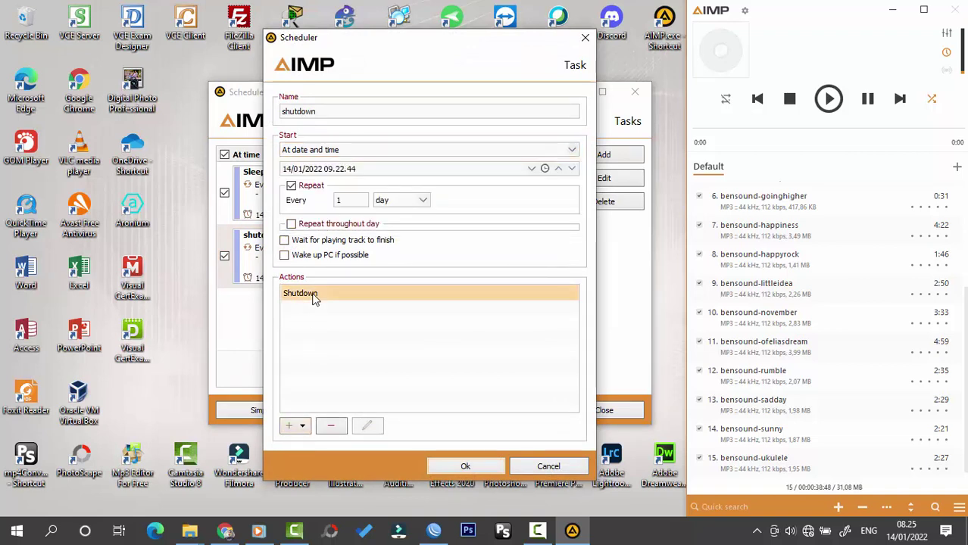
left_click(330, 427)
left_click(297, 425)
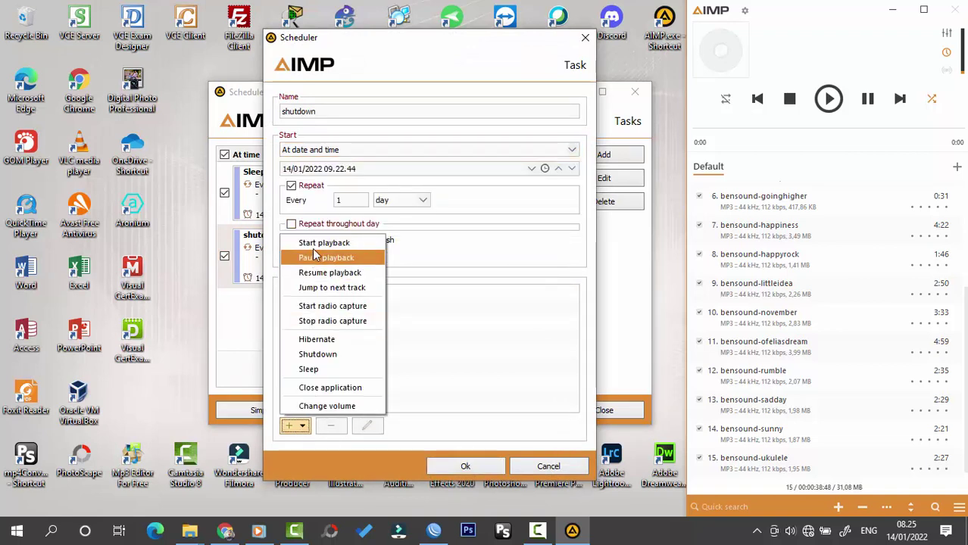
left_click(338, 290)
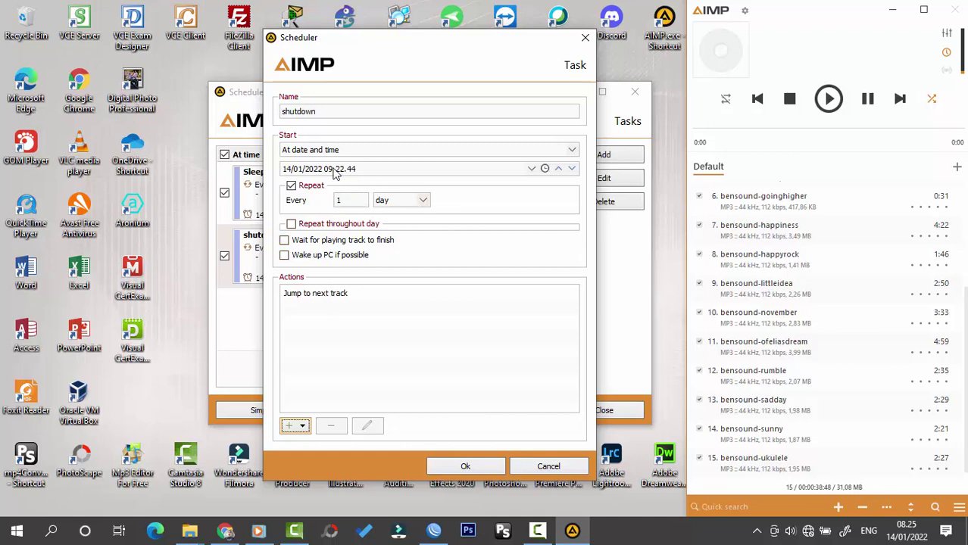
Review the repeat interval units and turn off the task's Repeat option.
left_click(401, 201)
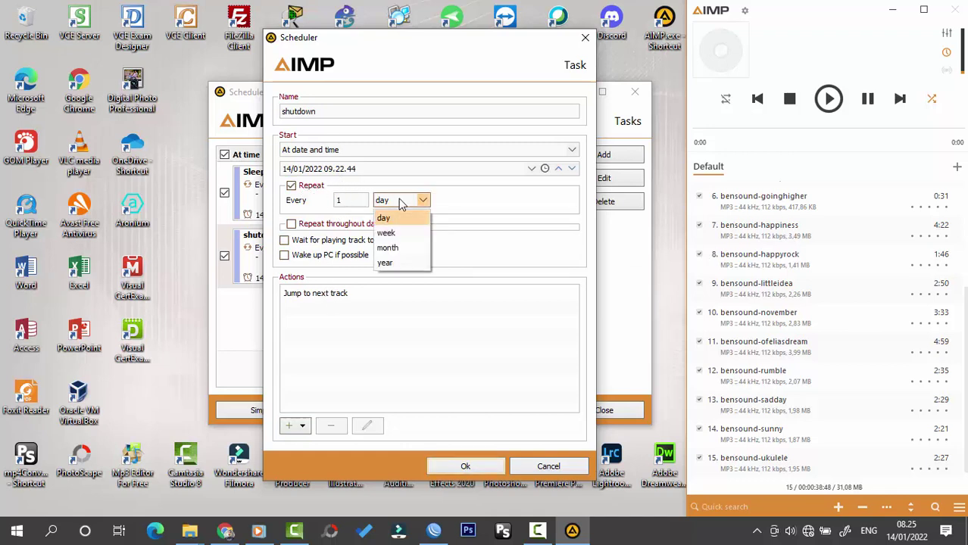
left_click(401, 201)
left_click(310, 186)
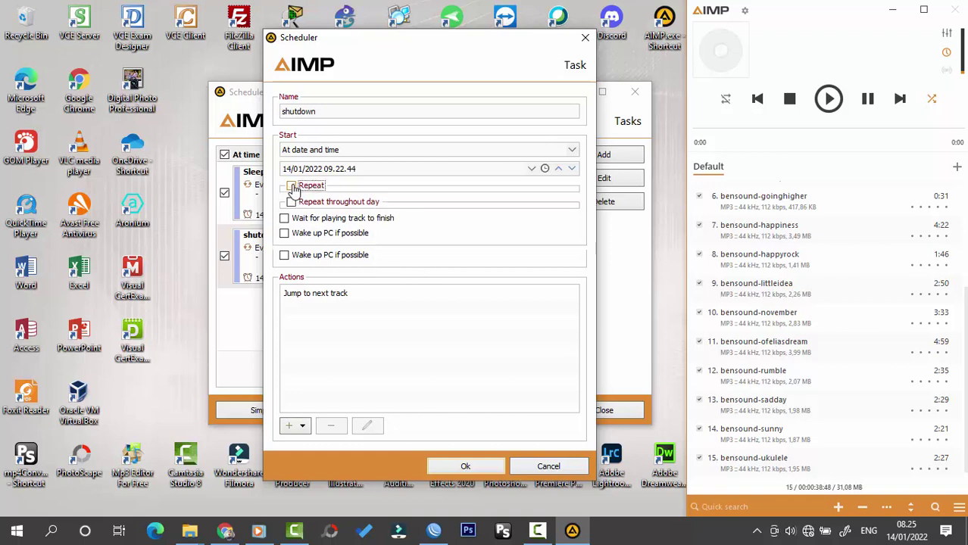
Check the system clock and set the task's start to 14/01/2022 at 10:28:44.
left_click(343, 170)
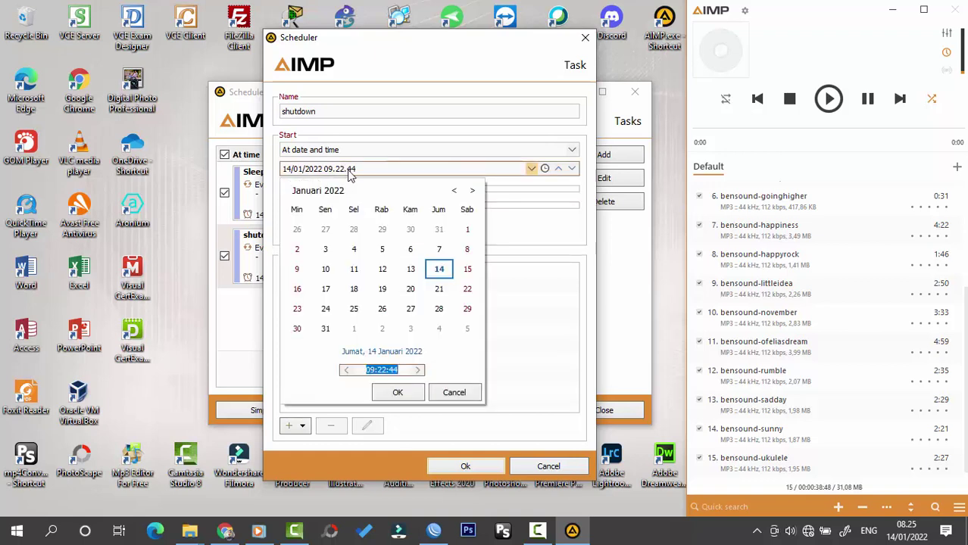
left_click(374, 369)
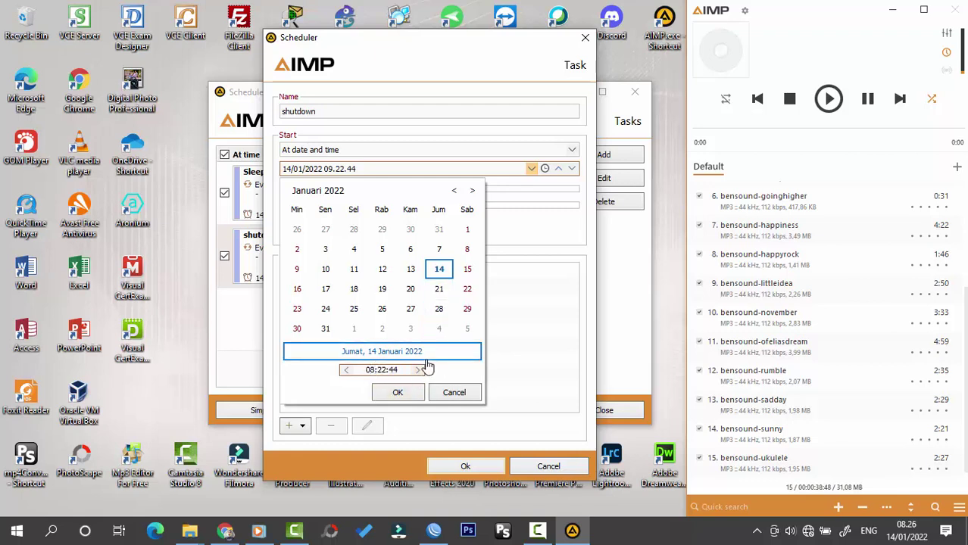
left_click(384, 370)
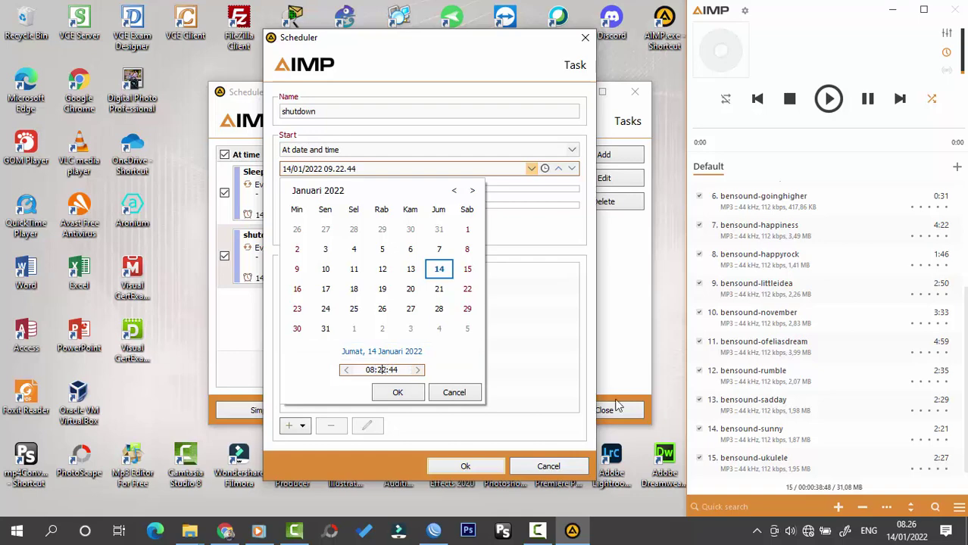
left_click(917, 532)
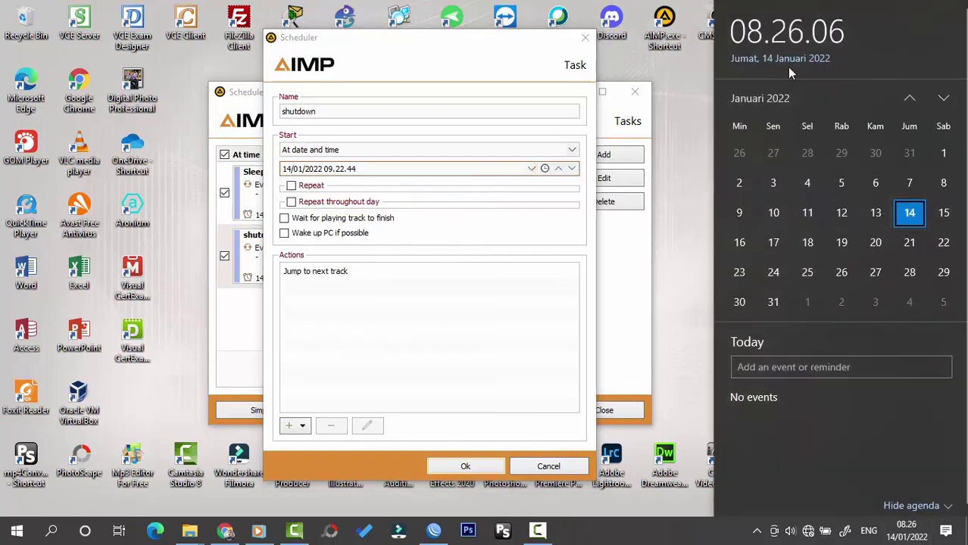
left_click(329, 172)
left_click(388, 371)
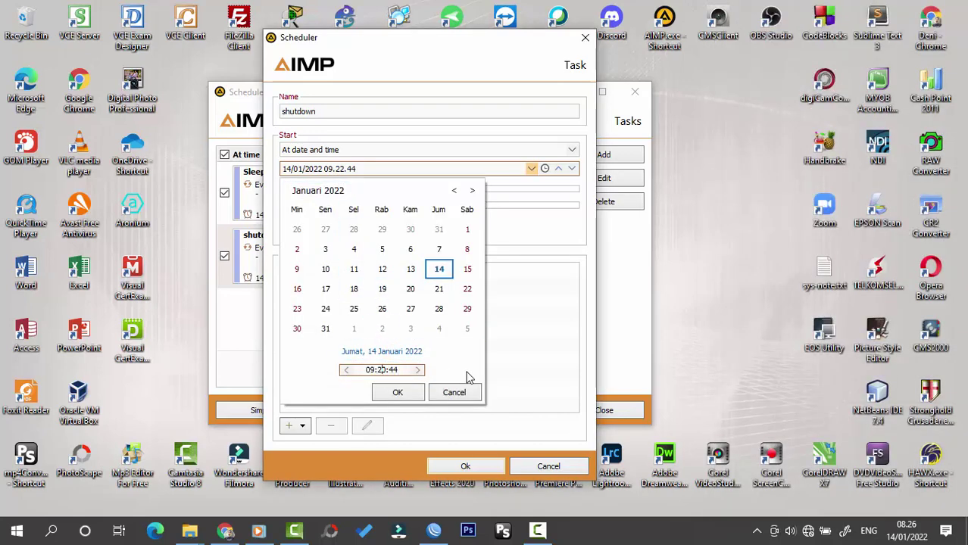
type("30")
left_click(393, 393)
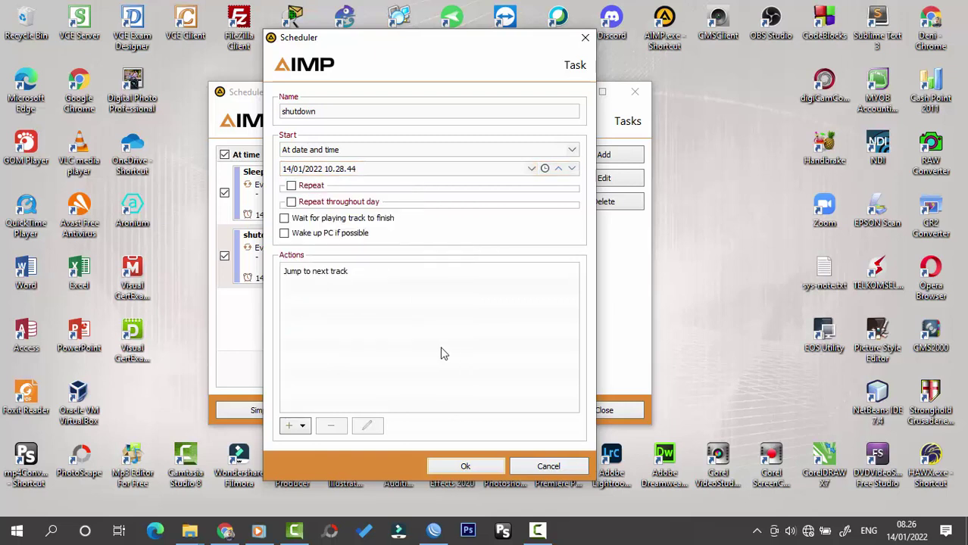
Replace the Jump to next track action with a Start playback action that plays the Default playlist.
left_click(321, 273)
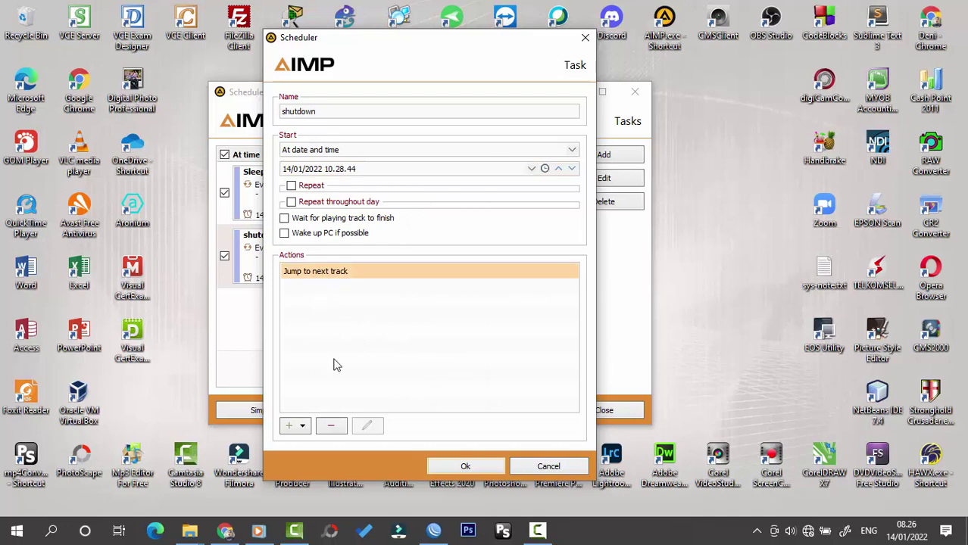
left_click(331, 426)
left_click(294, 426)
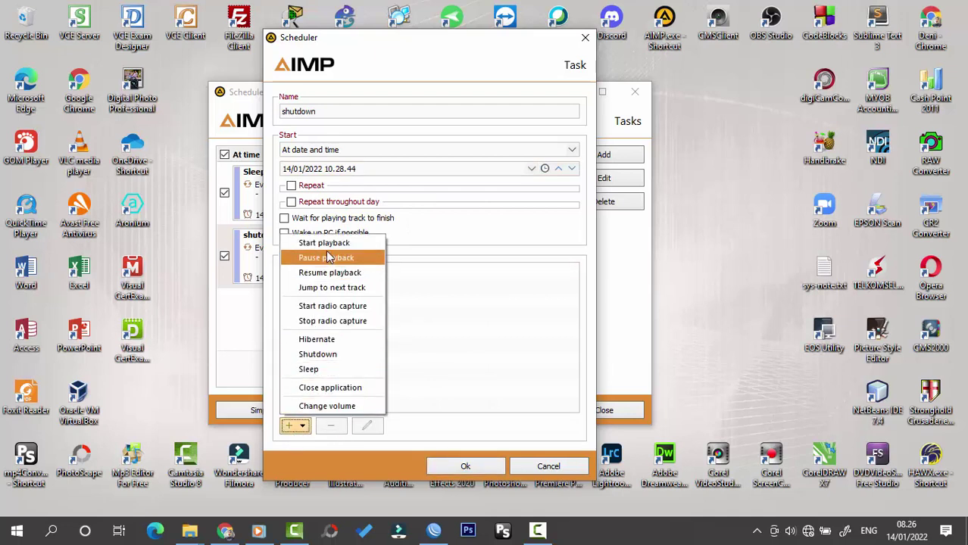
left_click(325, 243)
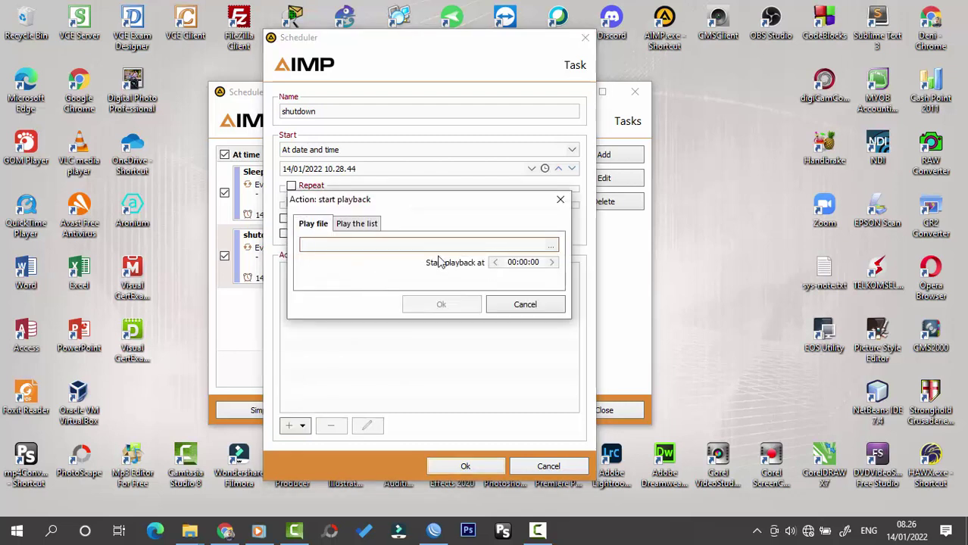
left_click(351, 224)
left_click(321, 225)
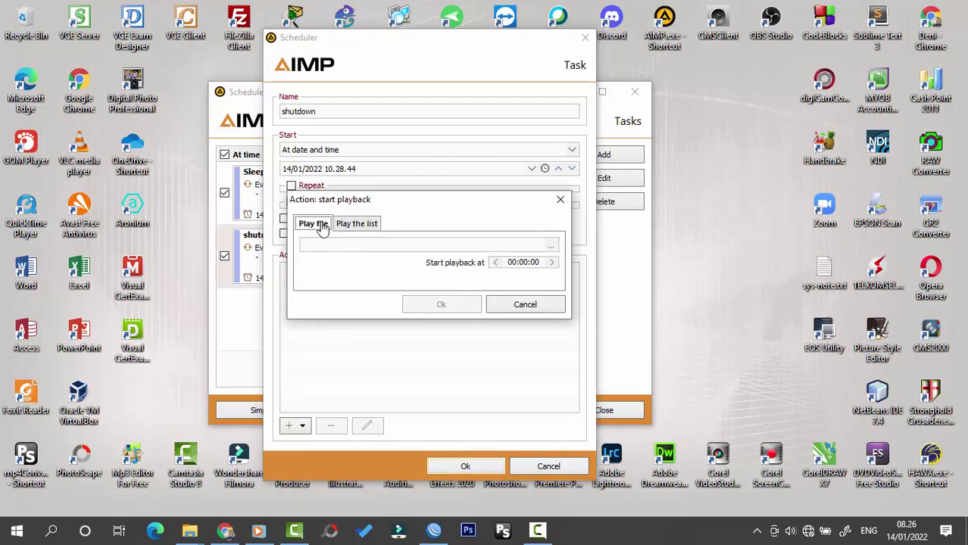
left_click(342, 227)
left_click(390, 245)
left_click(396, 260)
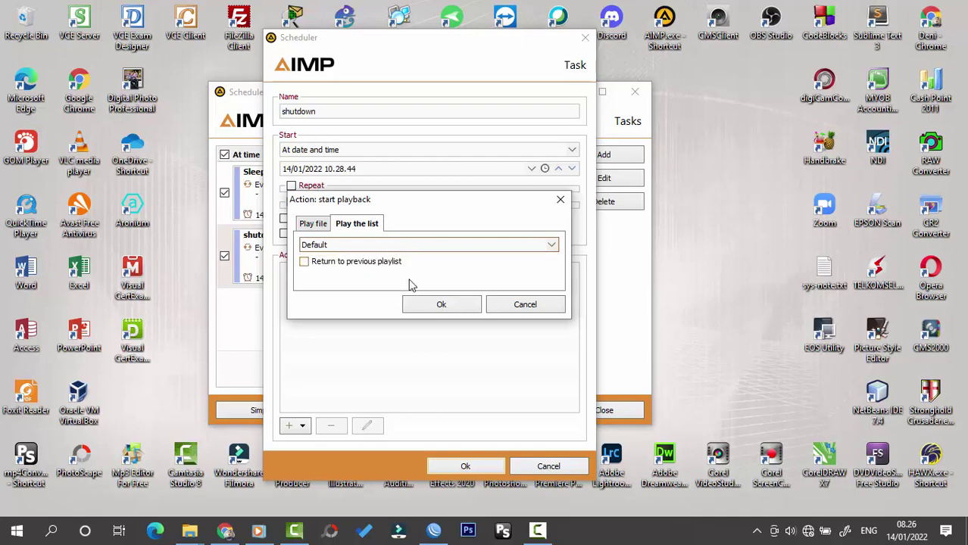
left_click(453, 305)
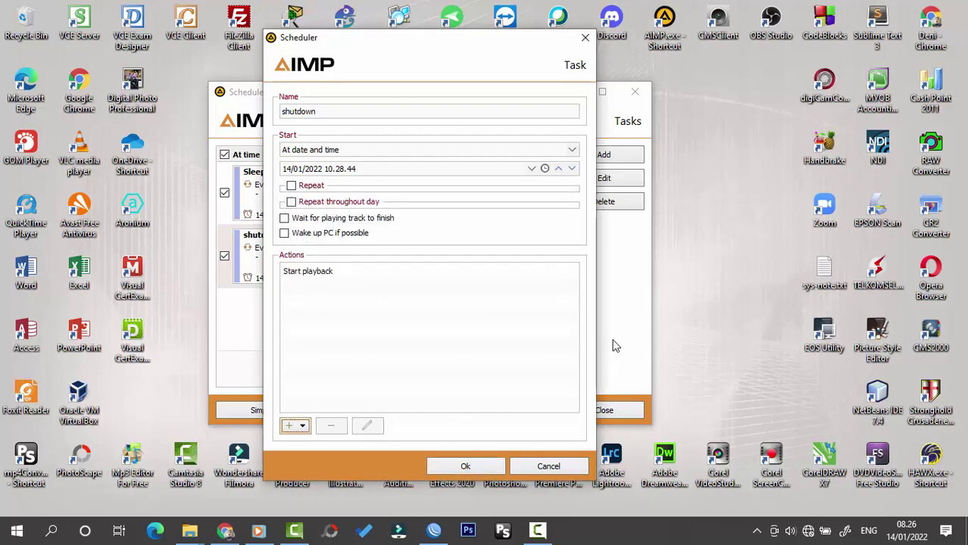
Set the task's start to 14/01/2022 at 08:26:59, save the task, and compare it with the system clock.
left_click(898, 522)
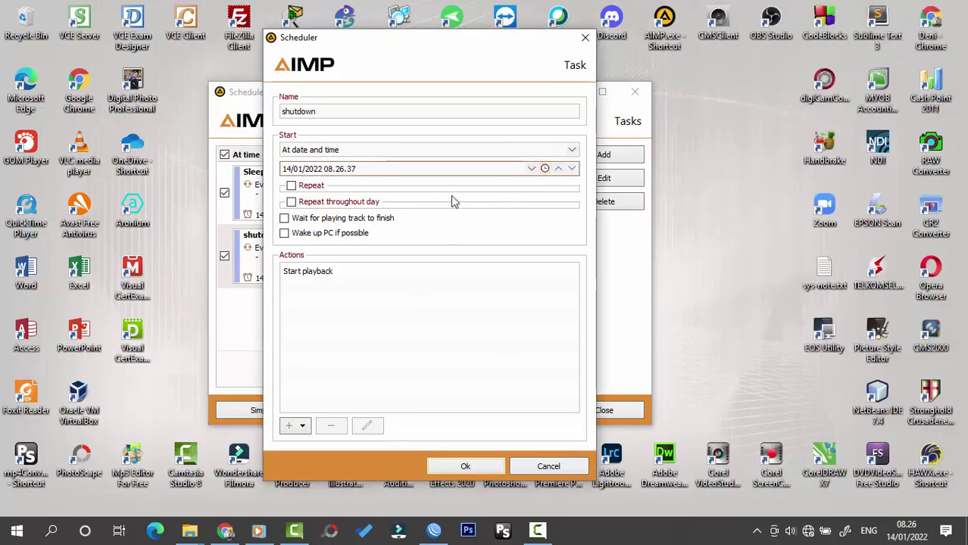
left_click(532, 169)
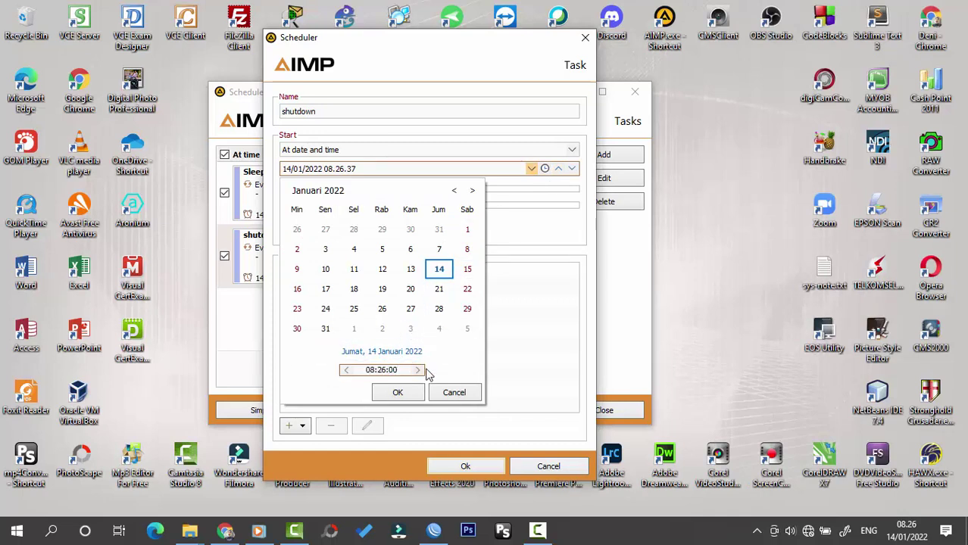
left_click(397, 393)
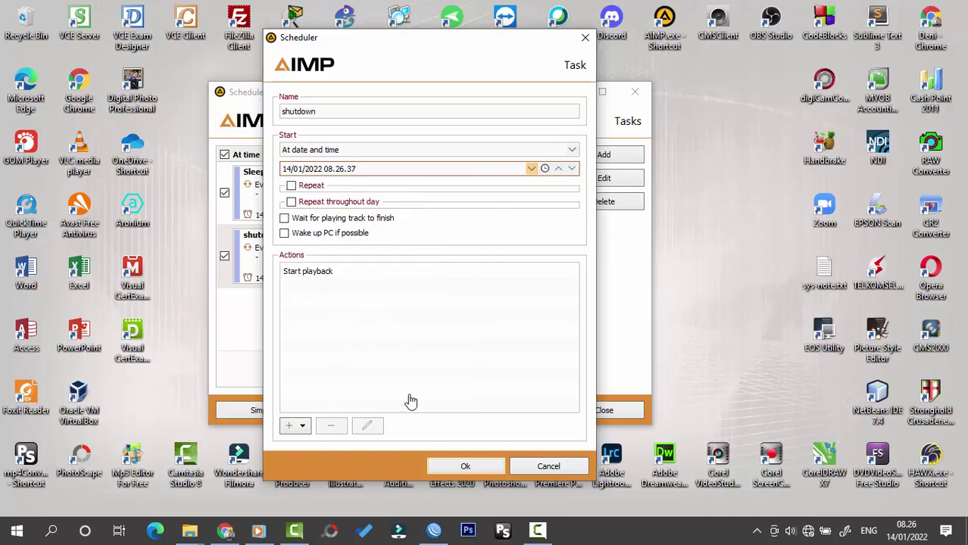
left_click(469, 467)
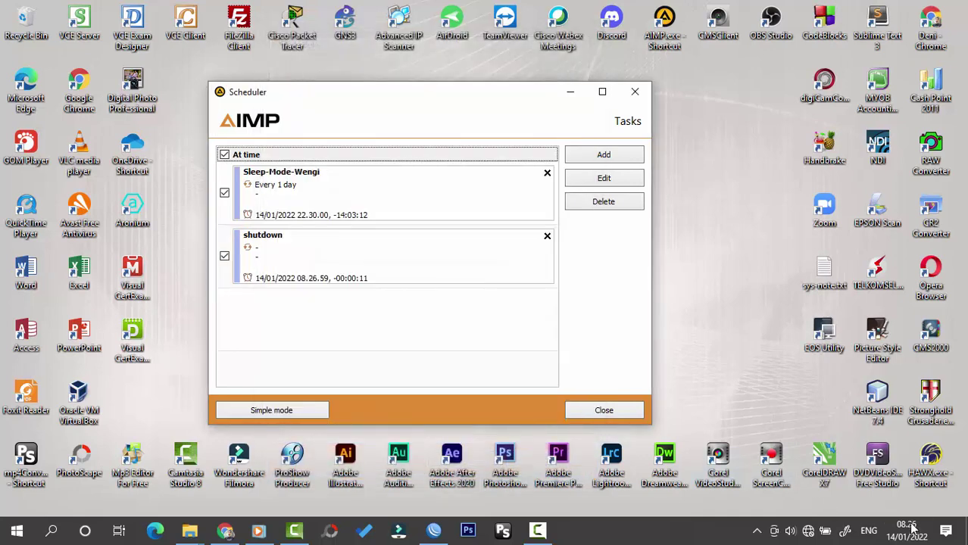
left_click(911, 530)
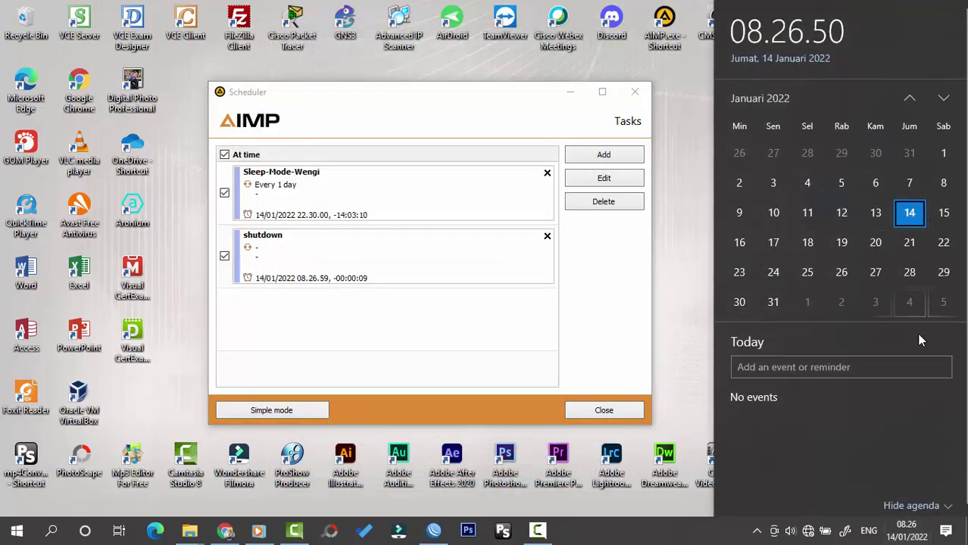
left_click(643, 239)
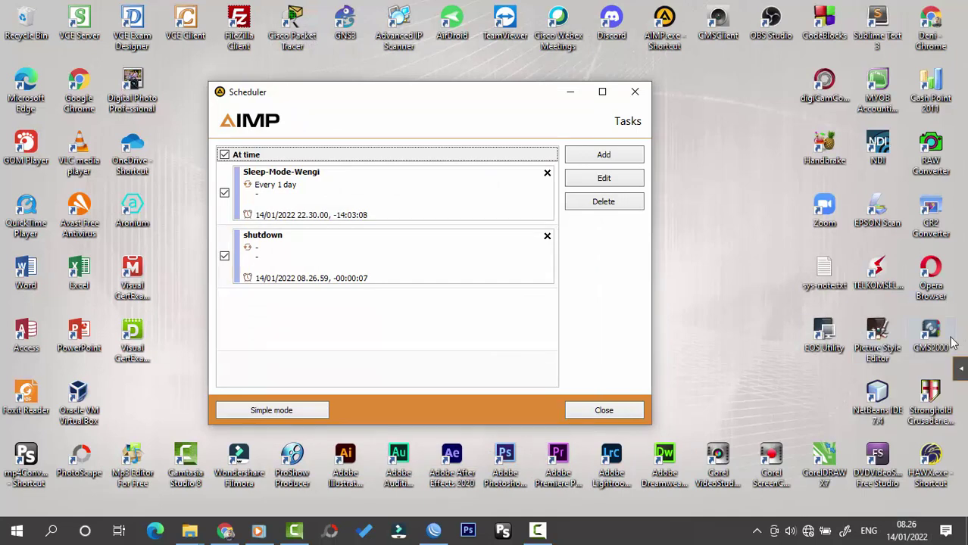
Watch the player against the system clock at the task's scheduled start, and stop the playback.
left_click(962, 402)
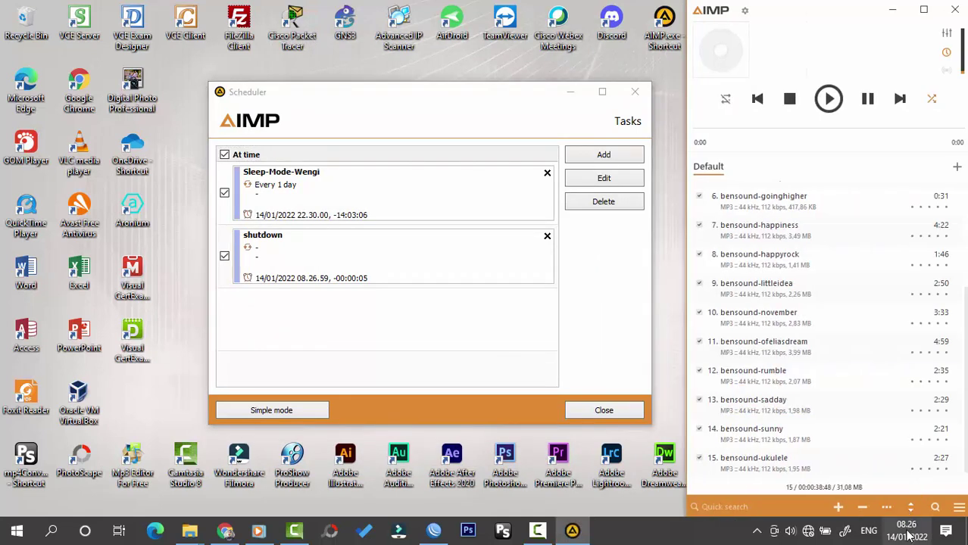
left_click(908, 537)
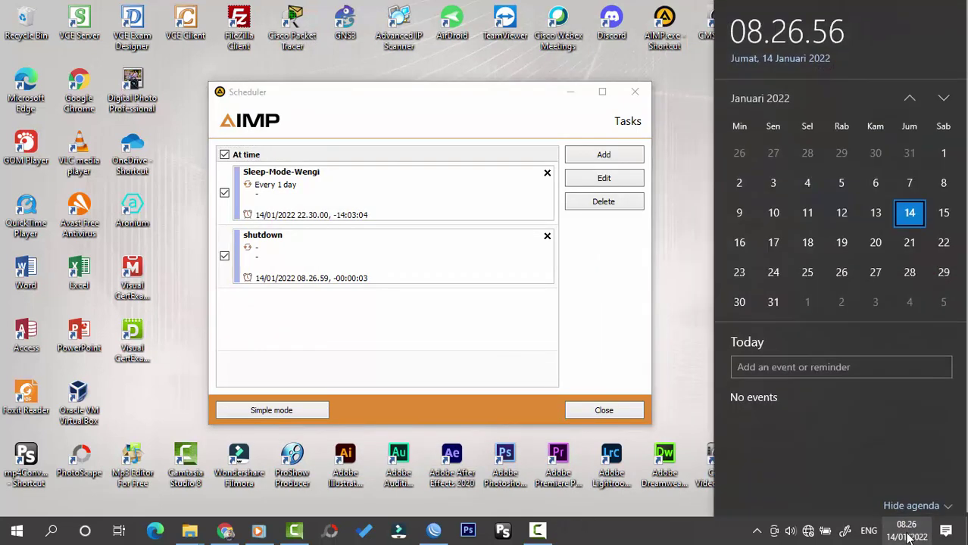
left_click(909, 536)
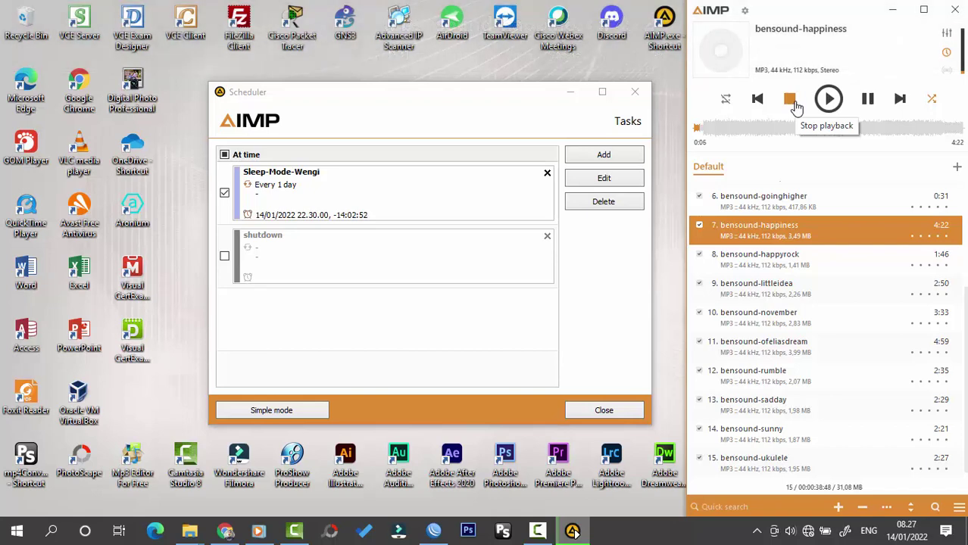
left_click(792, 101)
Reopen the shutdown task, review the actions that can be added, and close it without changes.
left_click(310, 258)
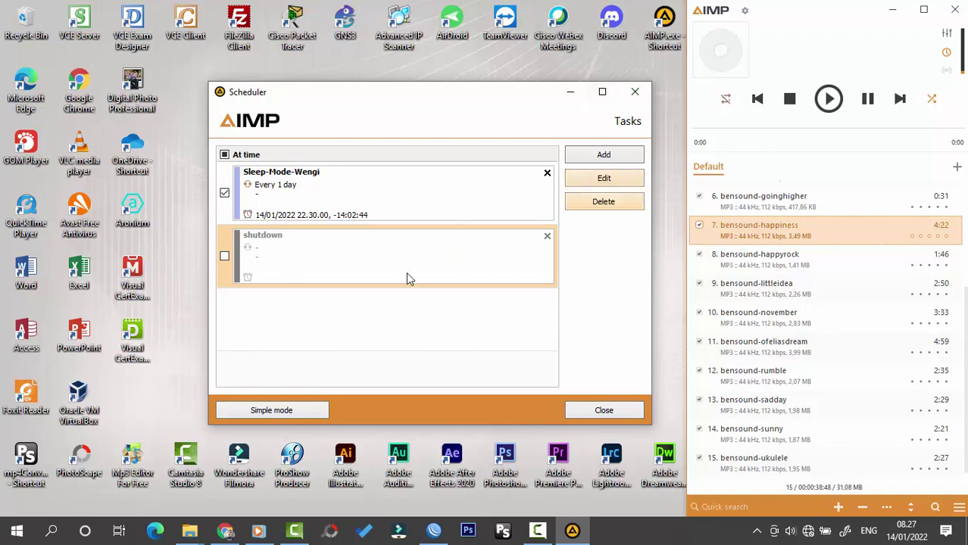
double_click(406, 260)
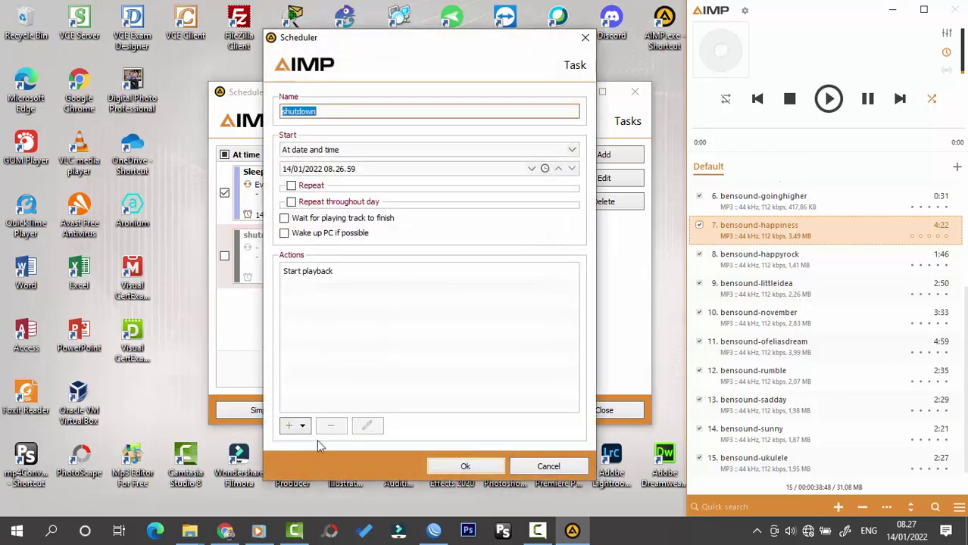
left_click(300, 426)
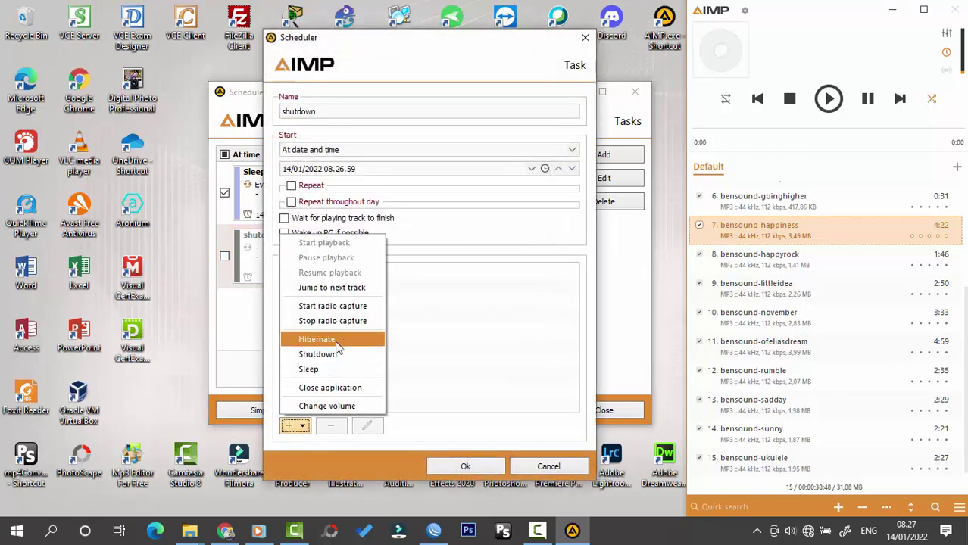
left_click(467, 341)
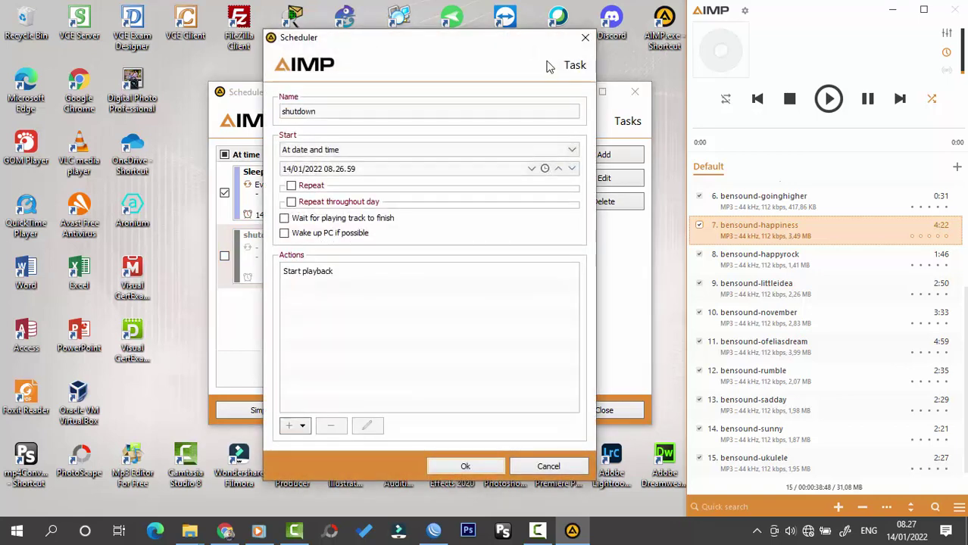
left_click(585, 37)
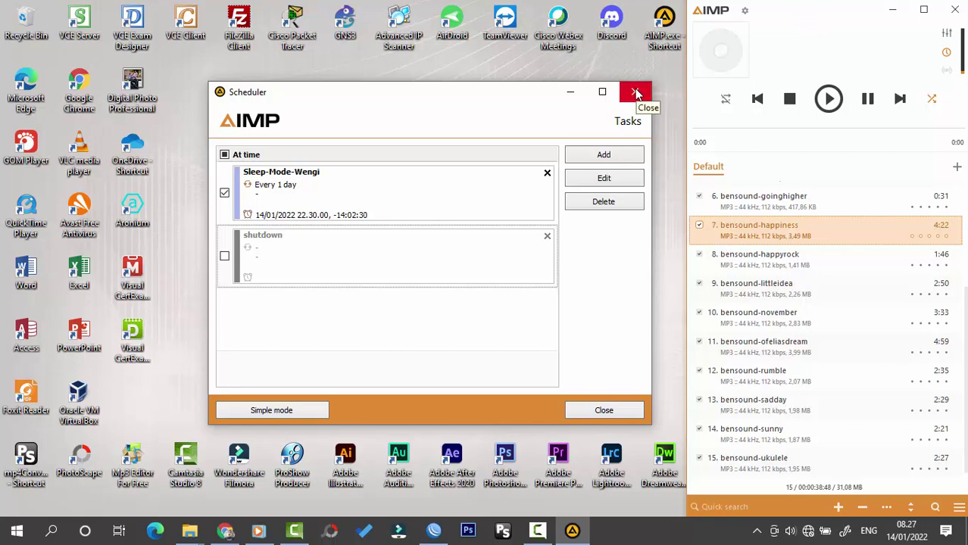
Close the Scheduler and look through the tracks of the Default playlist before hiding the player.
left_click(635, 93)
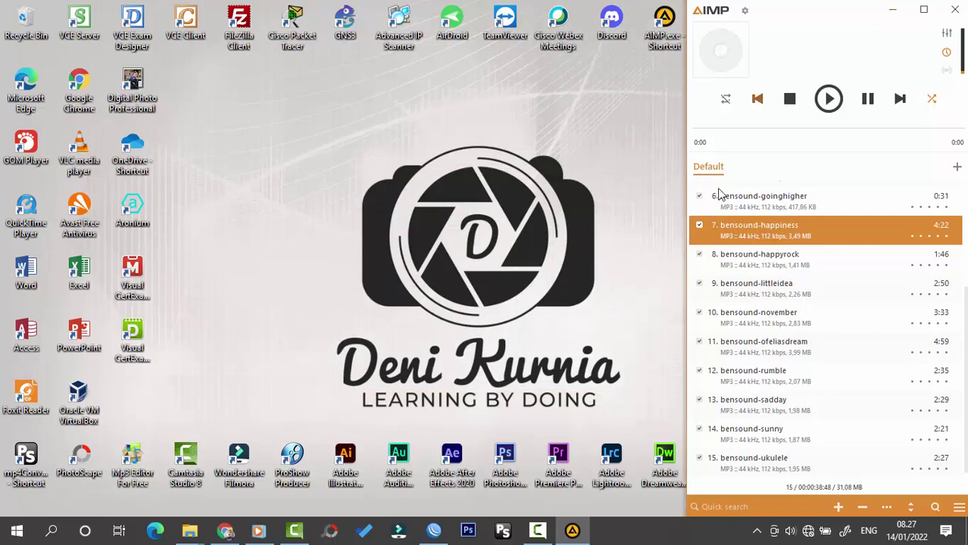
scroll(811, 342, "up", 5)
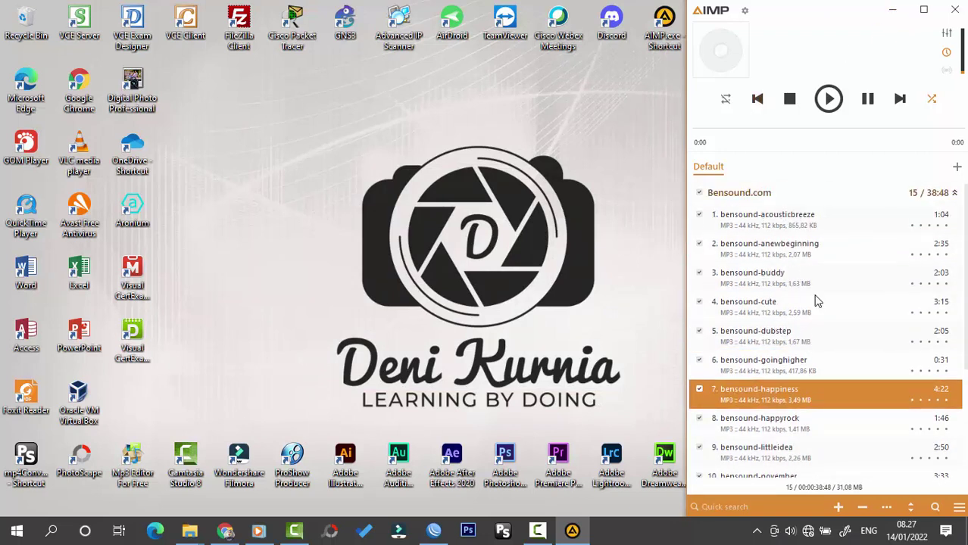
scroll(861, 340, "down", 3)
scroll(858, 342, "up", 3)
key("alt+F4")
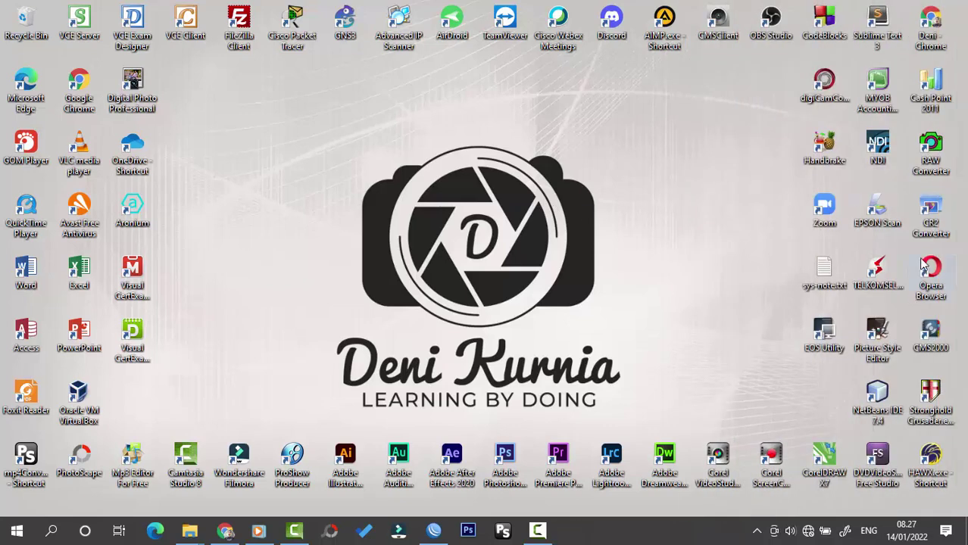
right_click(700, 184)
left_click(715, 222)
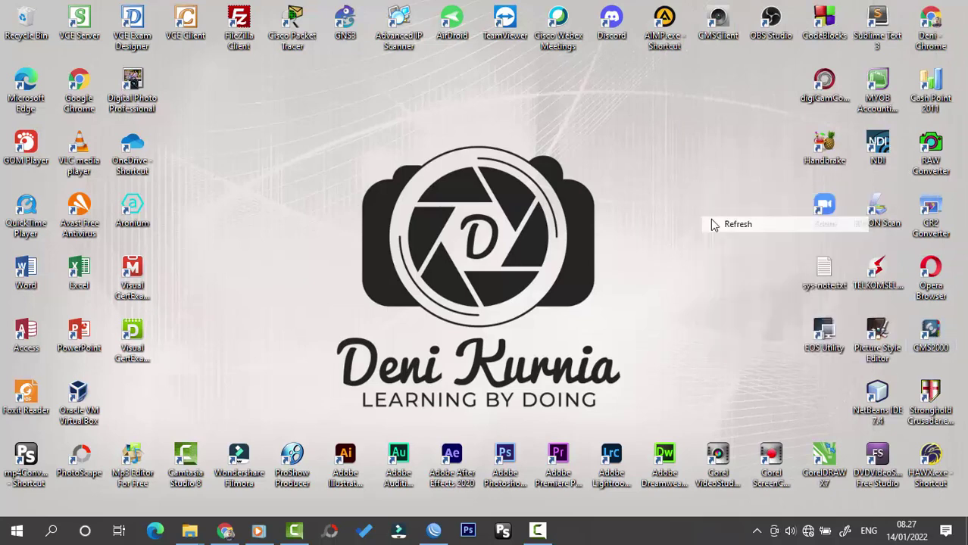
right_click(639, 185)
left_click(680, 226)
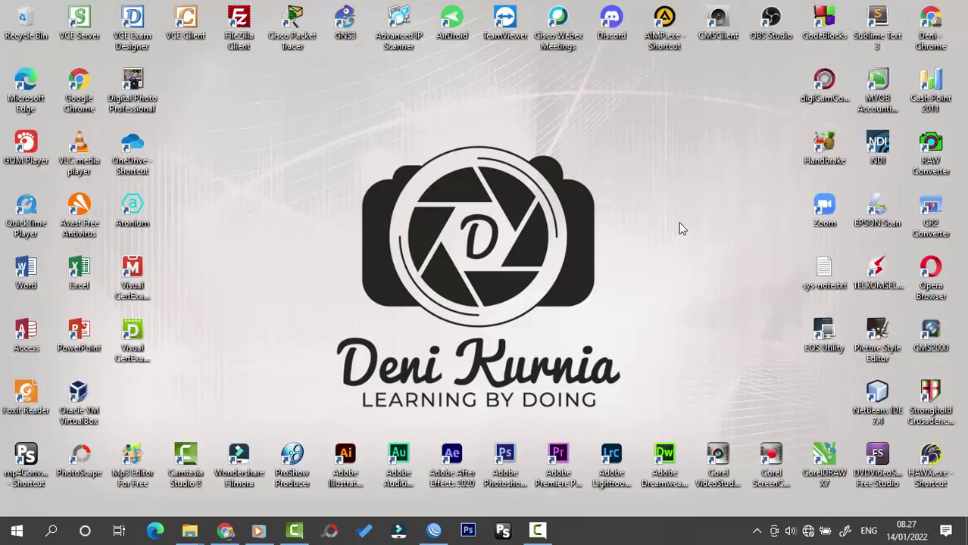
right_click(677, 190)
left_click(711, 227)
right_click(702, 190)
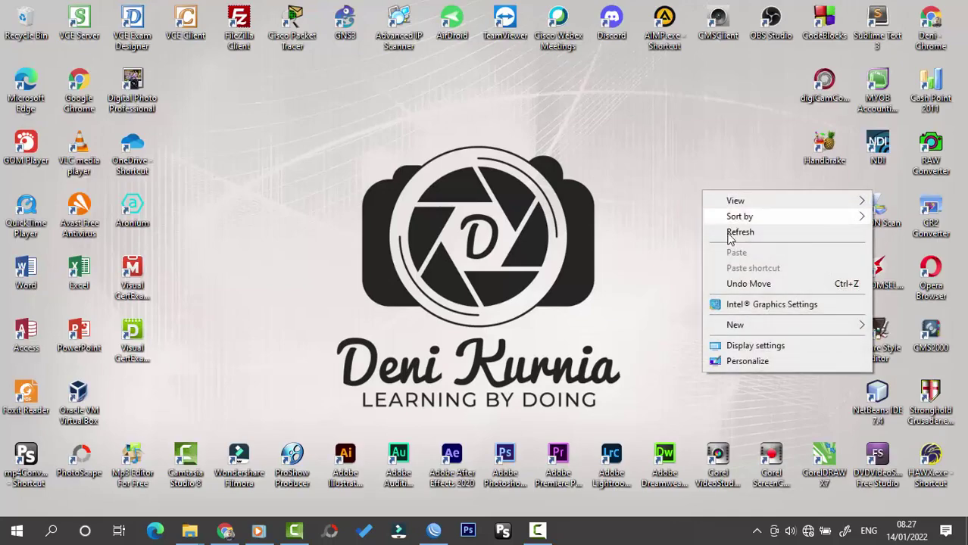
left_click(715, 227)
right_click(704, 199)
left_click(728, 241)
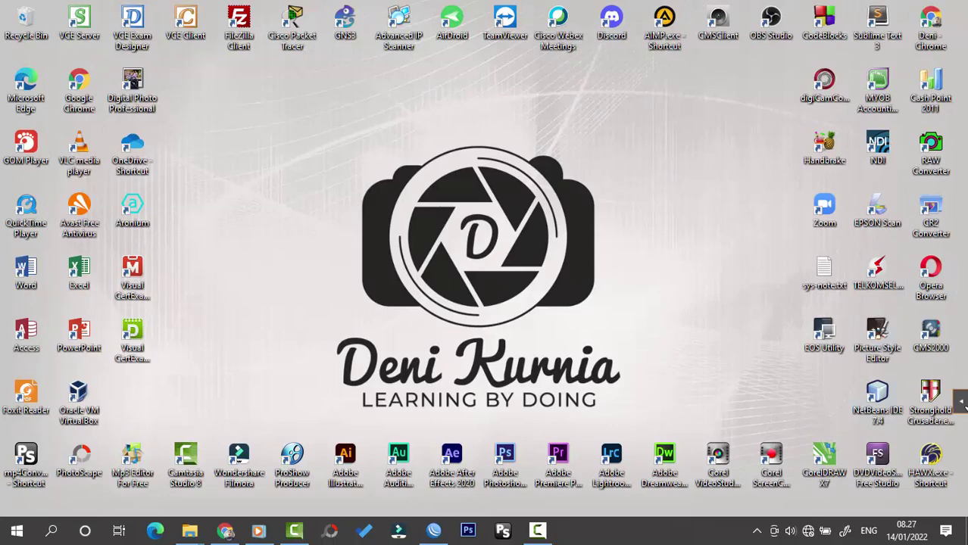
Bring the hidden AIMP player with its Default playlist back into view.
left_click(962, 405)
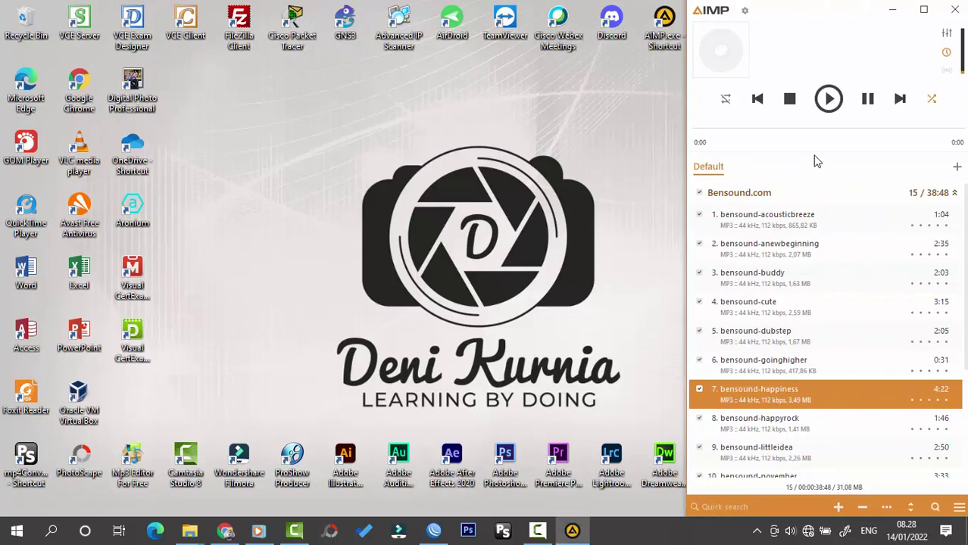